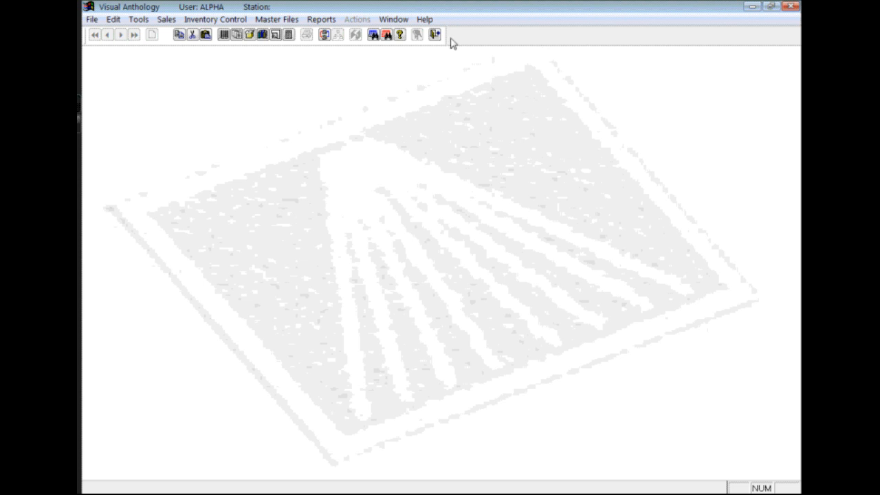
# View the program's version and build information, and close it again
pyautogui.click(426, 19)
pyautogui.click(443, 89)
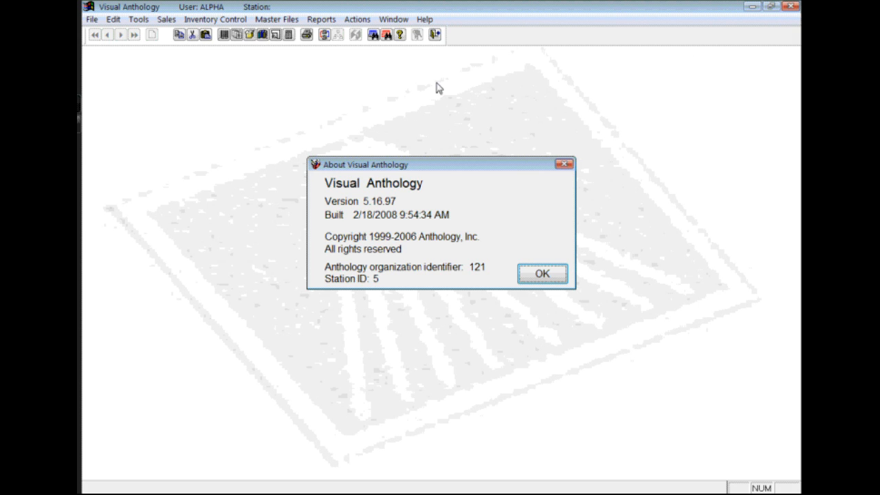
pyautogui.click(558, 274)
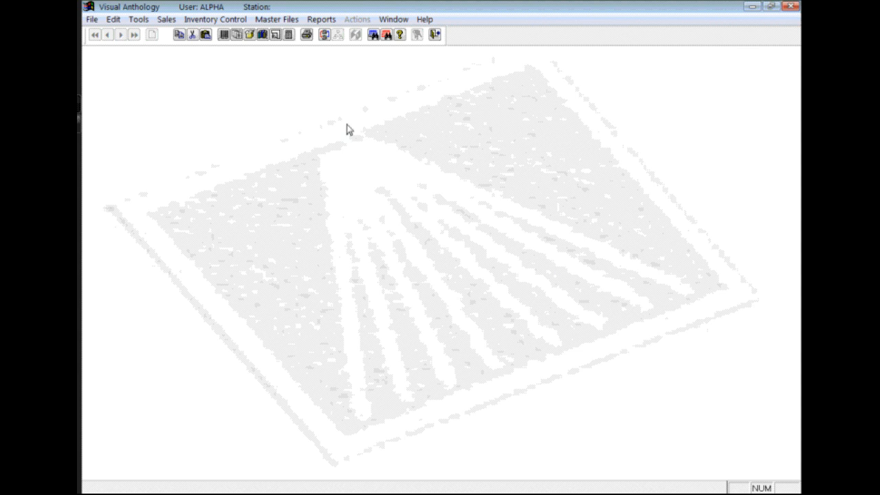
# Open the Inventory master file and select the title Mayan Key
pyautogui.click(270, 21)
pyautogui.click(281, 32)
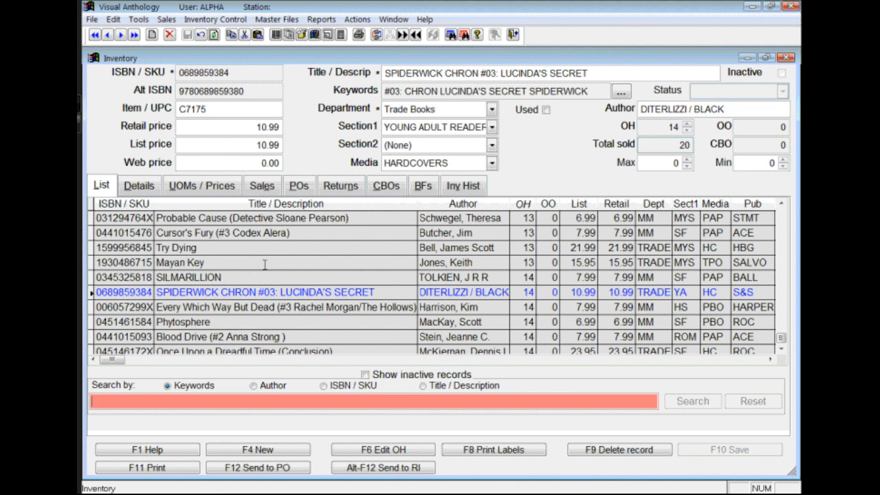
pyautogui.click(280, 268)
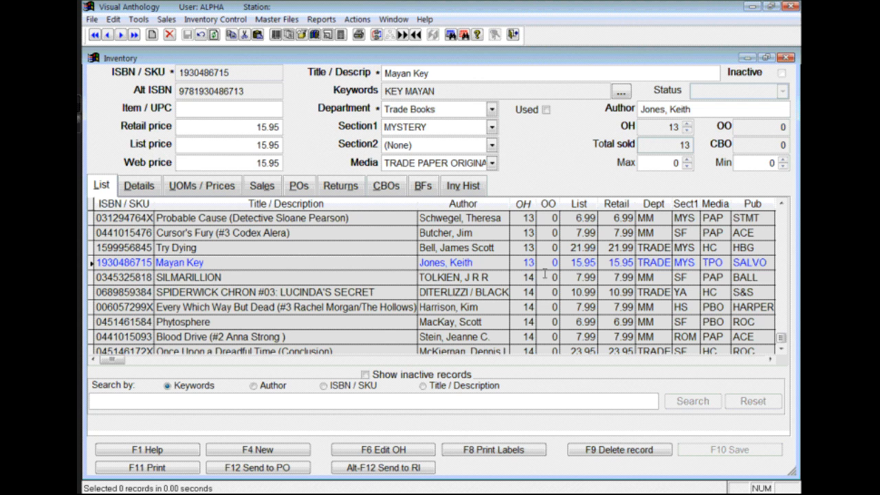
# Look through the other inventory list columns up to the sales history, and select the record Every Which Way But Dead
pyautogui.click(734, 358)
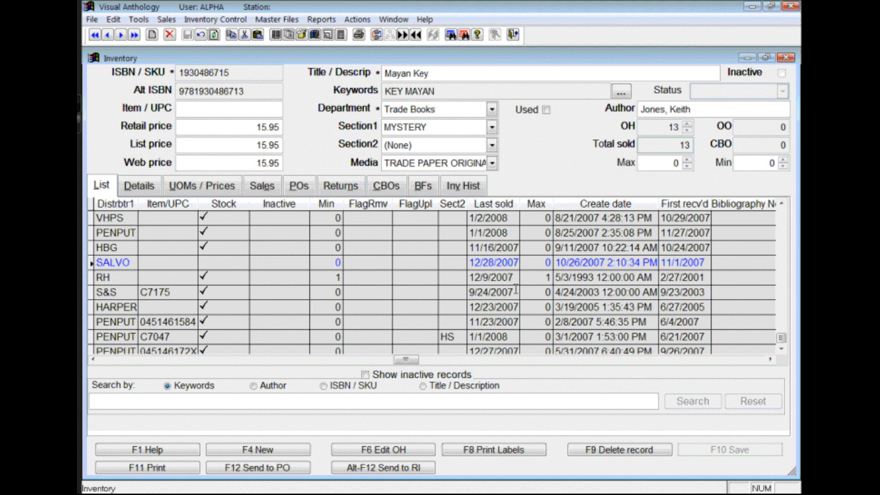
pyautogui.click(742, 360)
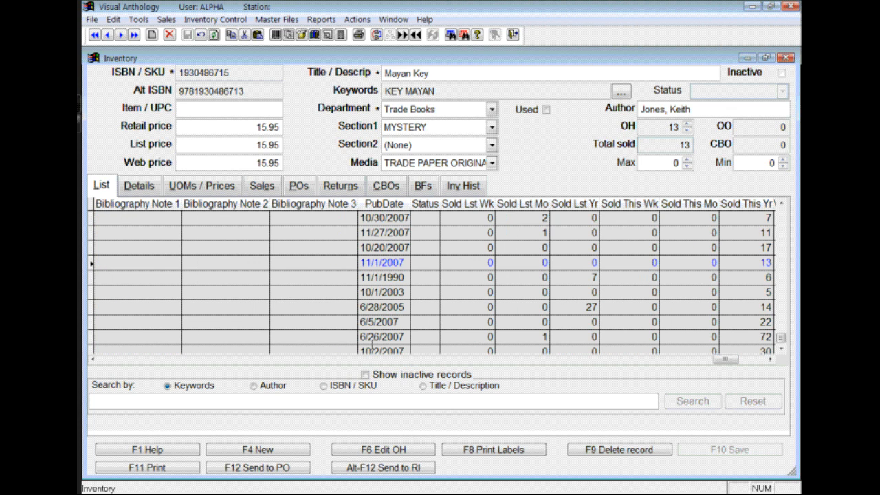
pyautogui.click(770, 360)
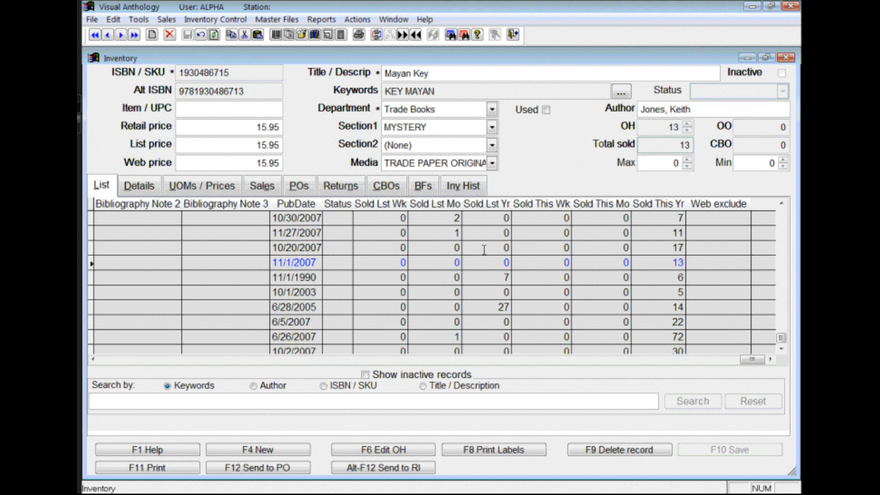
pyautogui.click(484, 307)
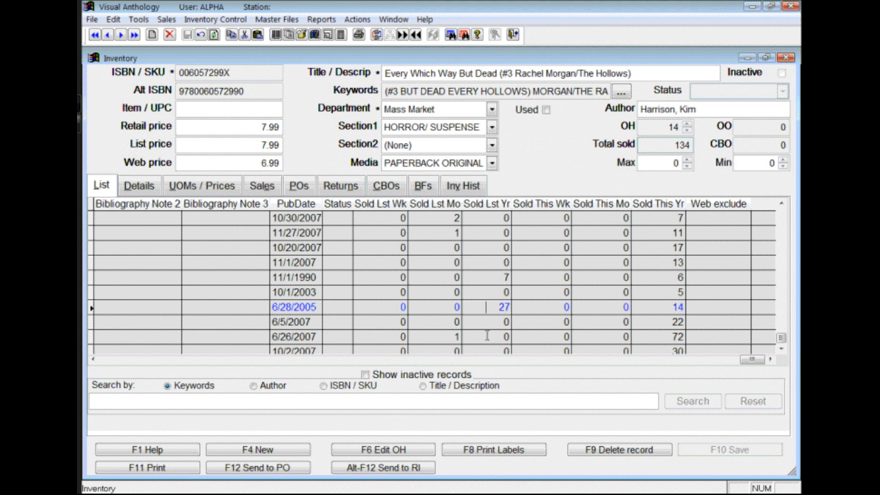
pyautogui.click(109, 361)
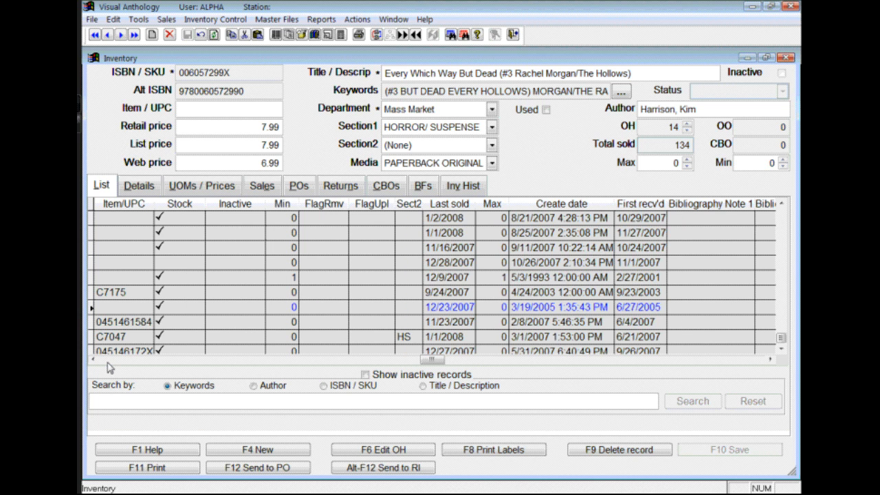
pyautogui.click(102, 364)
pyautogui.click(102, 364)
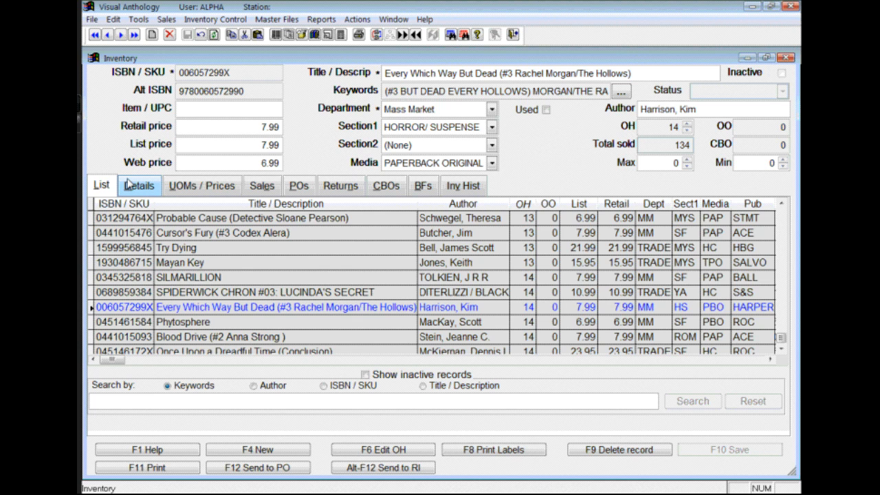
# Review the selected book's details and its monthly sales, and chart the Cost $ row
pyautogui.click(128, 185)
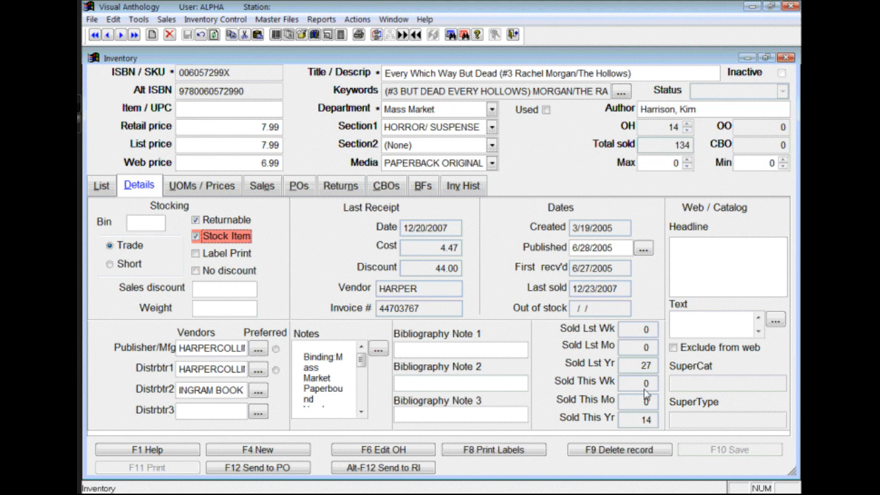
pyautogui.click(194, 236)
pyautogui.click(265, 190)
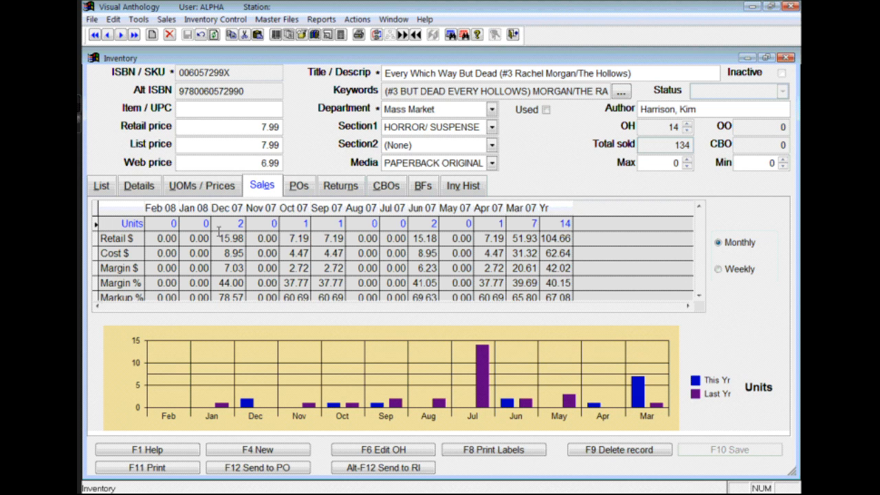
pyautogui.click(238, 254)
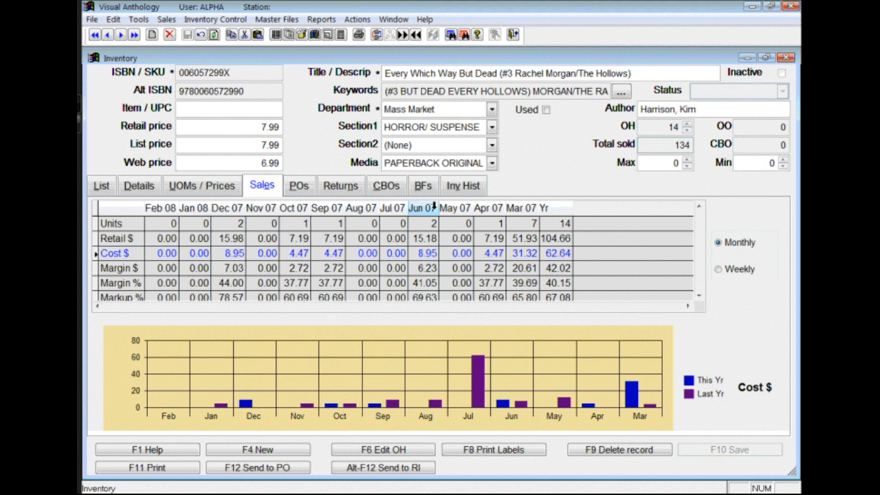
# Show the book's purchase order receipts, and its open and completed returns
pyautogui.click(295, 187)
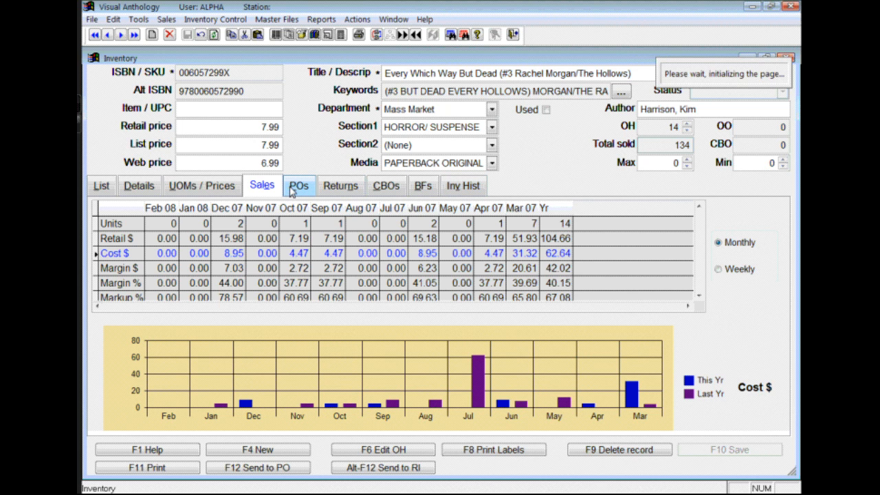
pyautogui.click(409, 363)
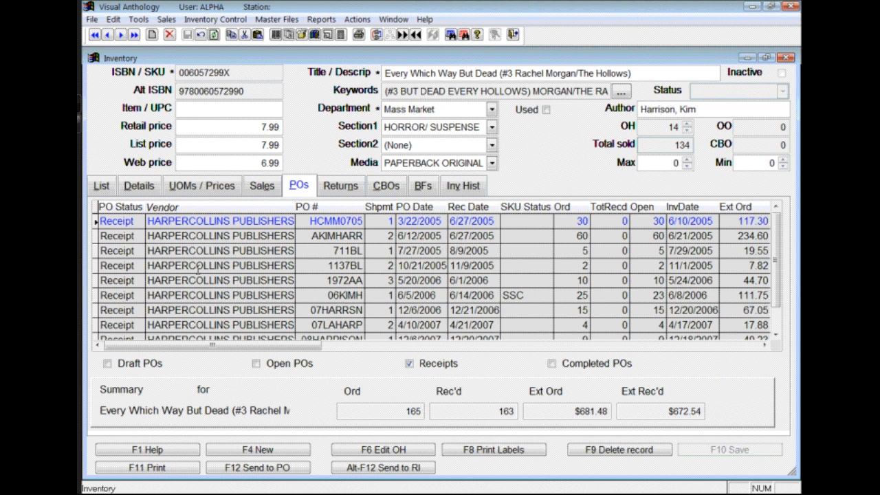
pyautogui.click(348, 192)
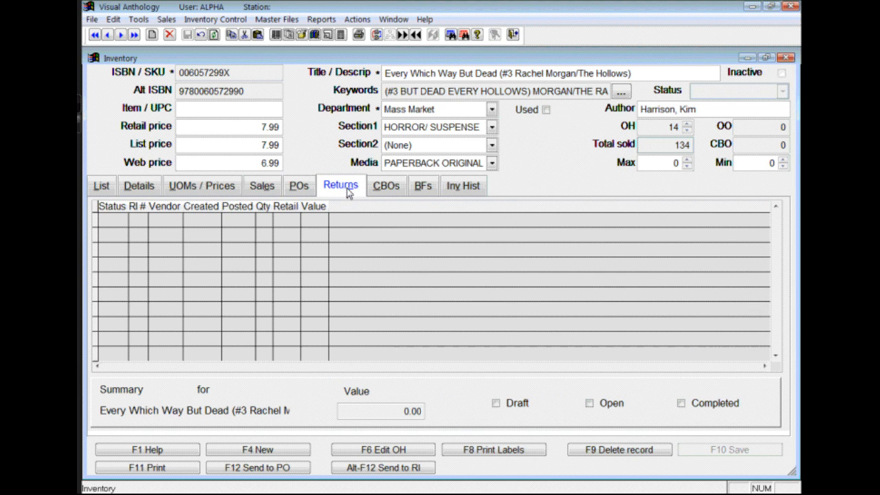
pyautogui.click(615, 409)
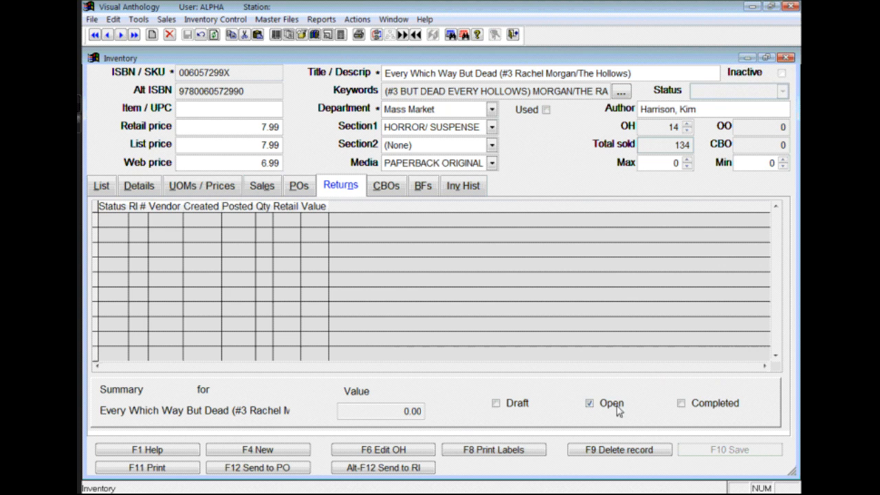
pyautogui.click(680, 404)
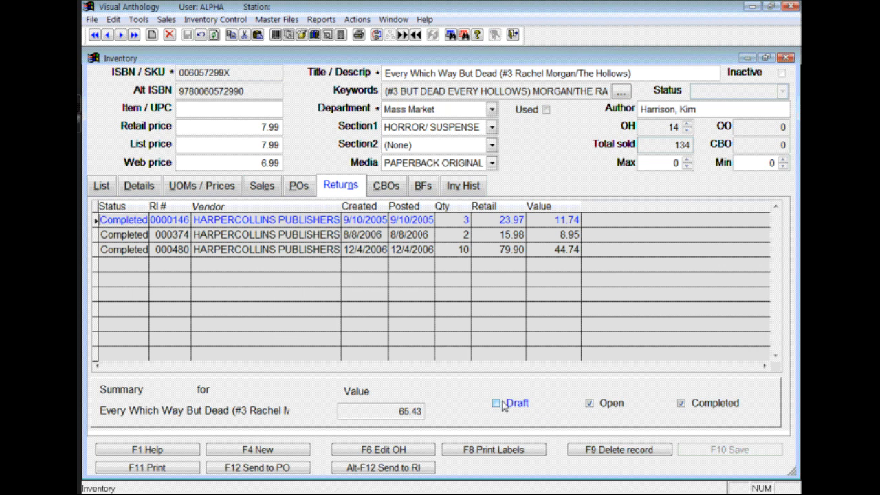
# Review the book's CBOs, BFs and inventory history, browsing the dated transactions
pyautogui.click(388, 190)
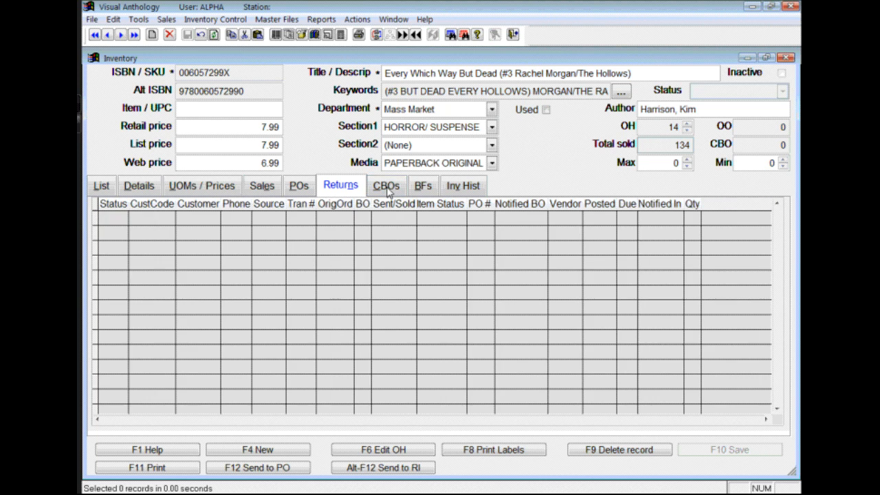
pyautogui.click(425, 191)
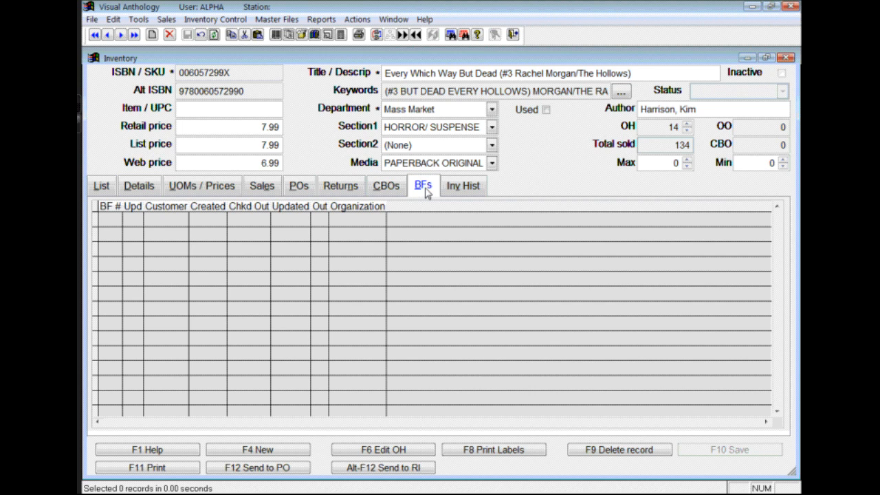
pyautogui.click(462, 190)
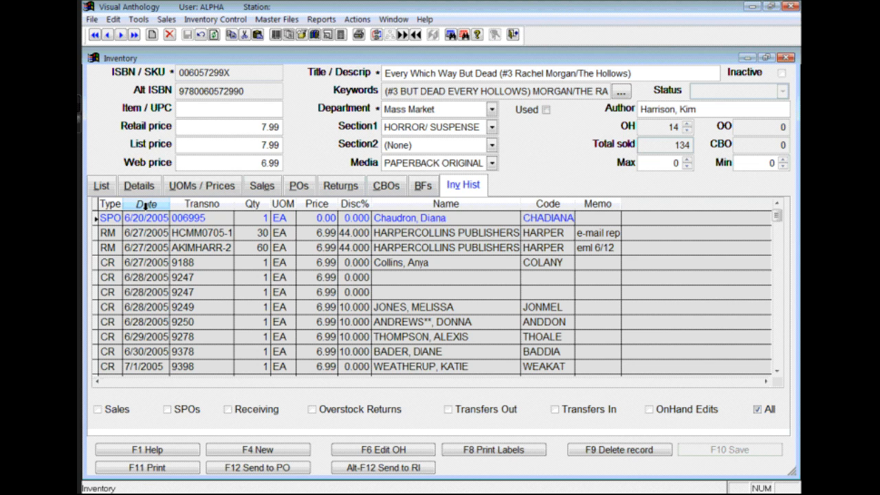
pyautogui.click(150, 321)
pyautogui.click(776, 366)
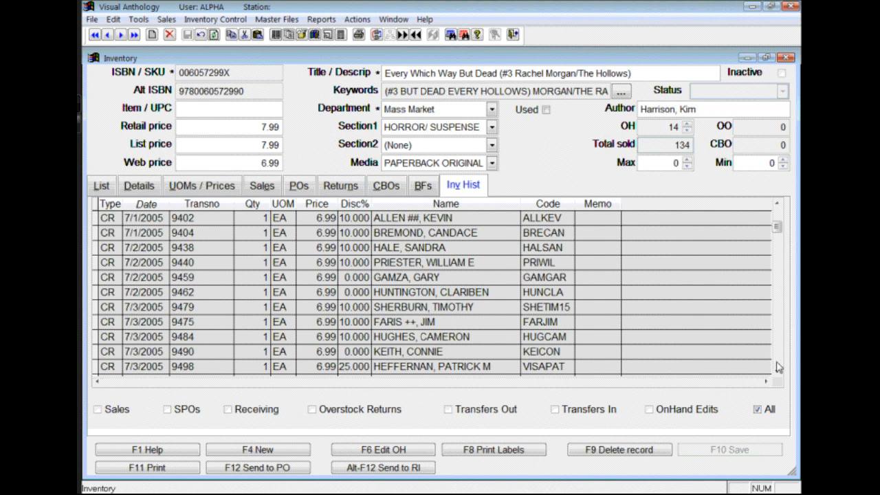
pyautogui.click(134, 307)
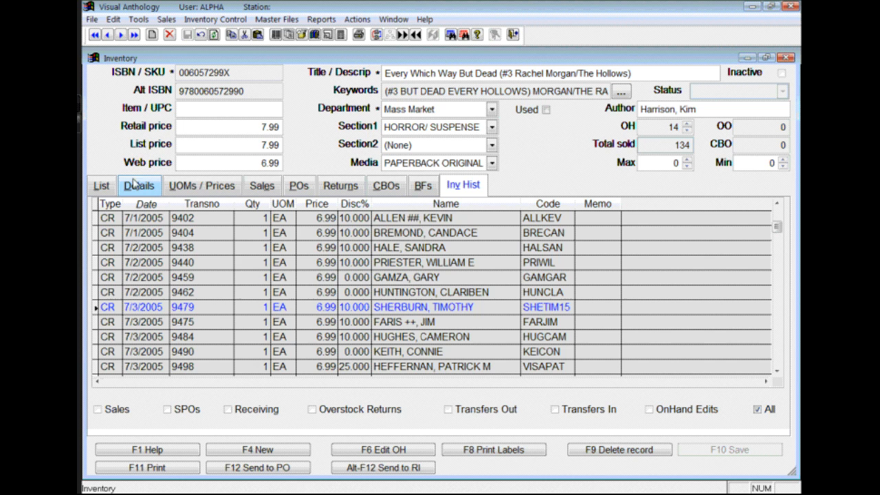
# Select Mayan Key in the inventory list and start constructing a query
pyautogui.click(101, 185)
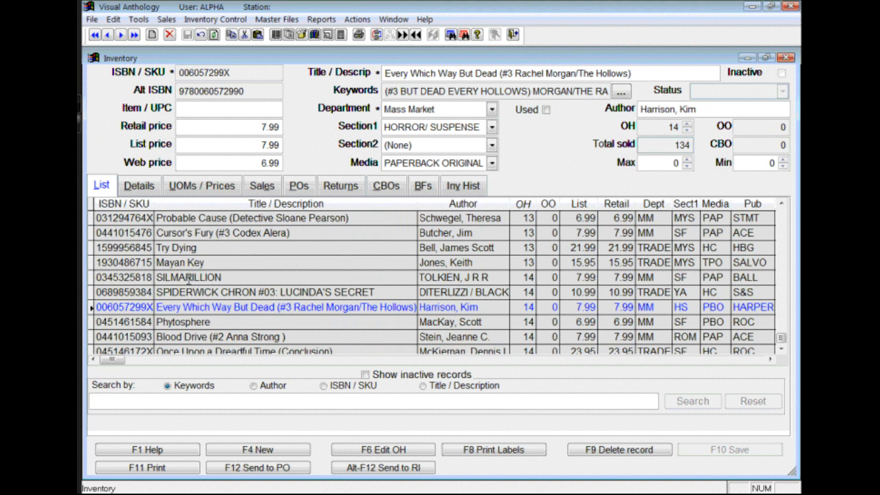
pyautogui.click(201, 263)
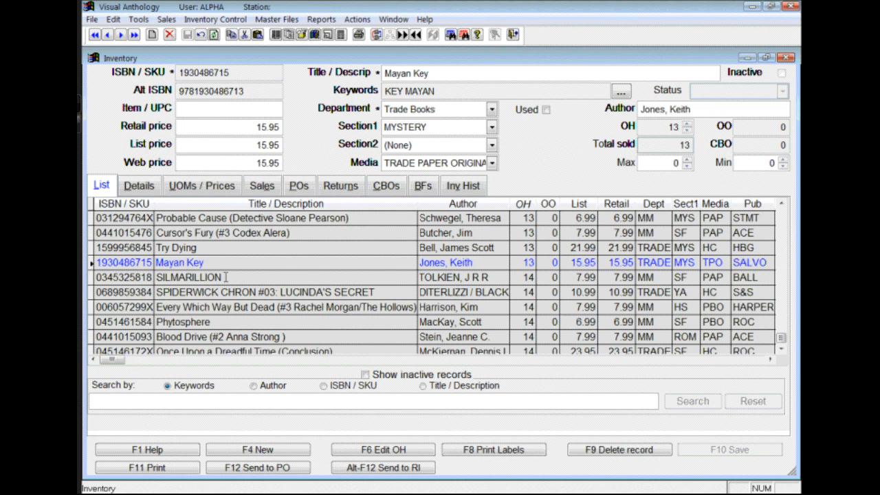
pyautogui.click(356, 20)
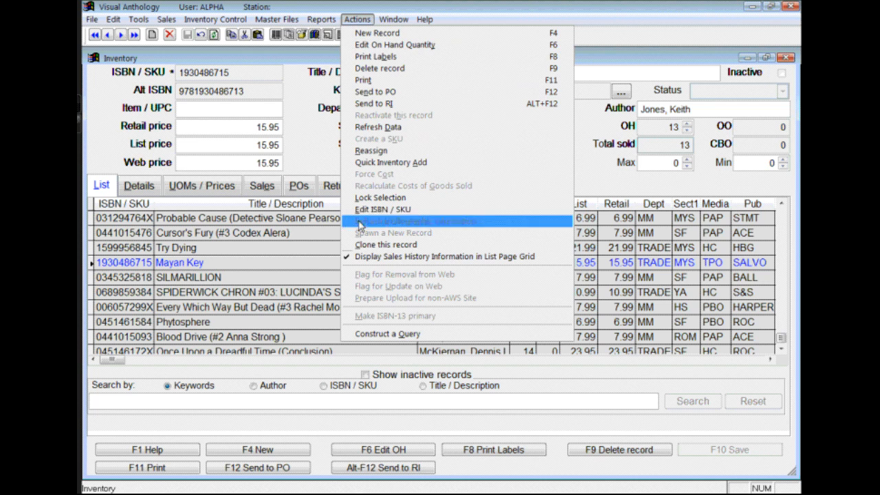
pyautogui.click(453, 339)
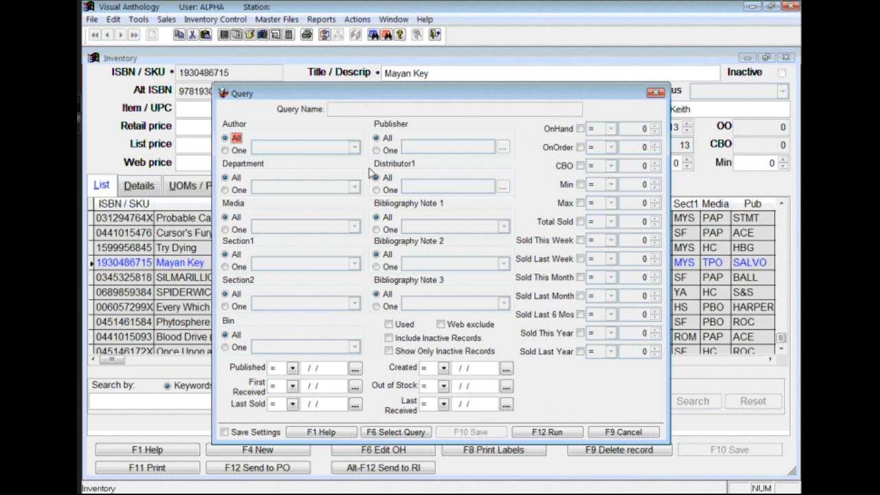
# Enable the OnHand condition in the query and set it to greater than 10
pyautogui.click(580, 129)
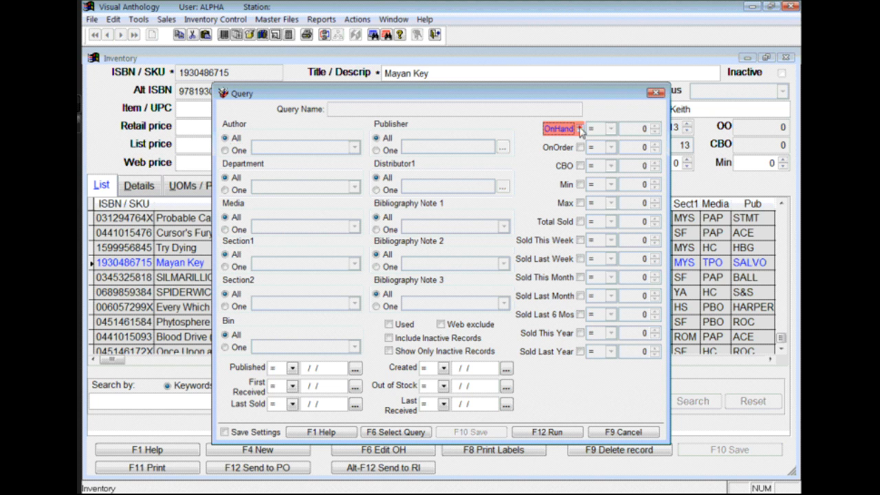
pyautogui.click(611, 129)
pyautogui.click(598, 160)
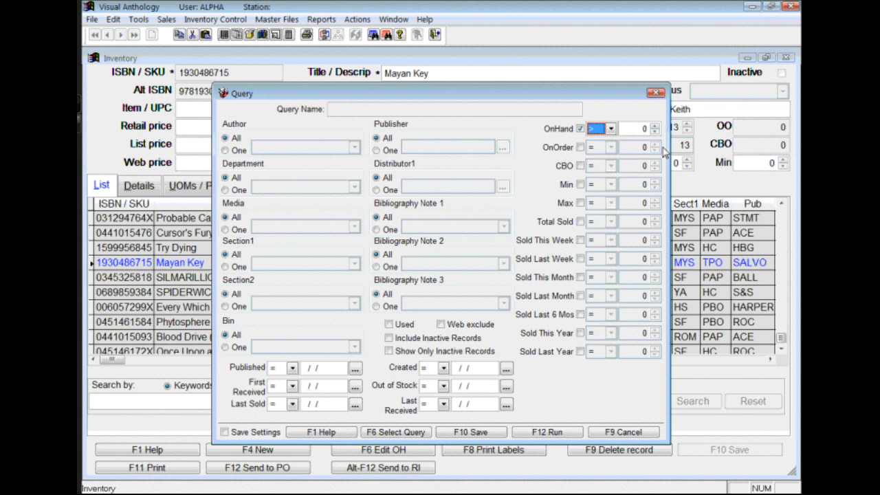
pyautogui.click(655, 125)
pyautogui.click(655, 125)
pyautogui.click(655, 125)
pyautogui.click(655, 126)
pyautogui.click(655, 125)
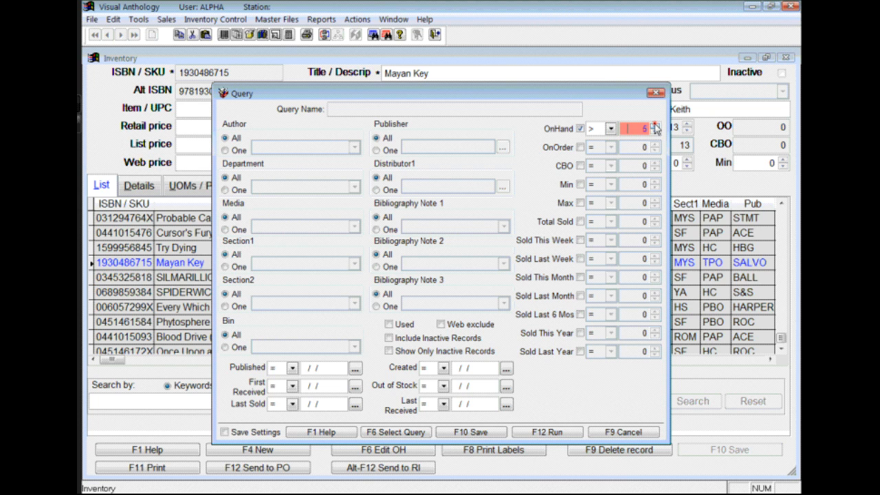
pyautogui.click(655, 125)
pyautogui.click(655, 125)
pyautogui.click(655, 125)
pyautogui.click(655, 125)
# Add an OnOrder condition of greater than 1 to the query, without any Sold Last Year condition
pyautogui.click(579, 148)
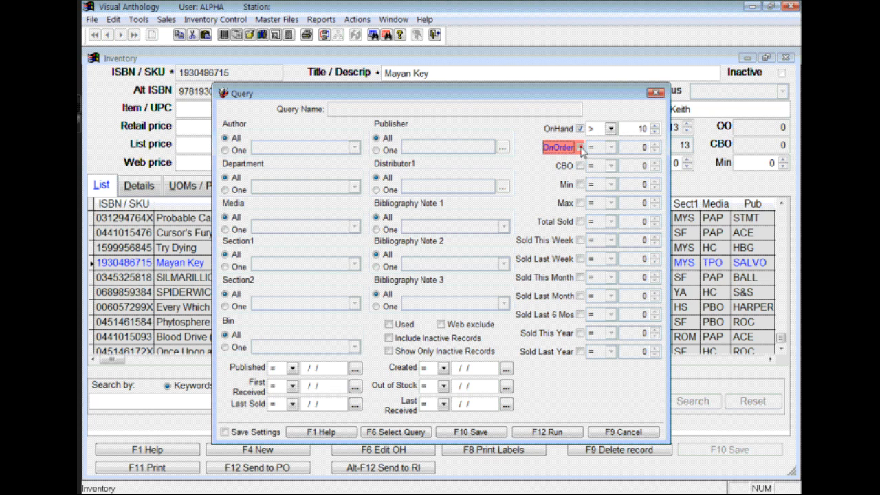
pyautogui.click(610, 147)
pyautogui.click(595, 165)
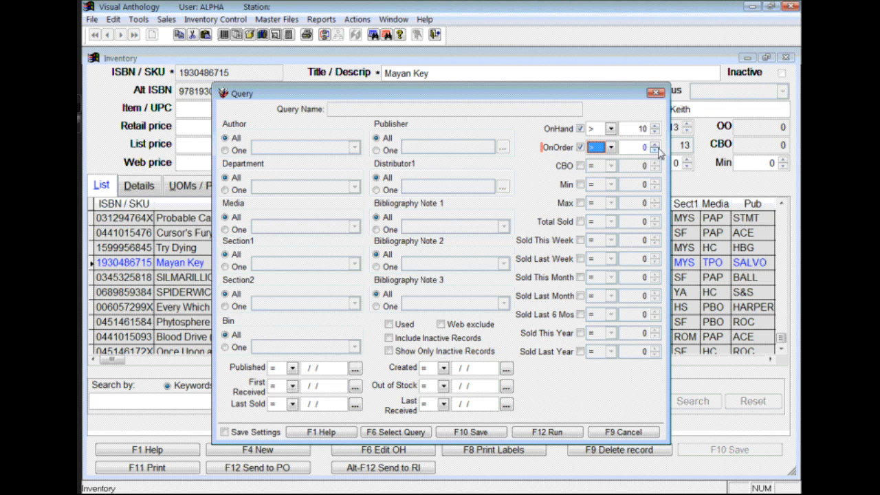
pyautogui.click(655, 145)
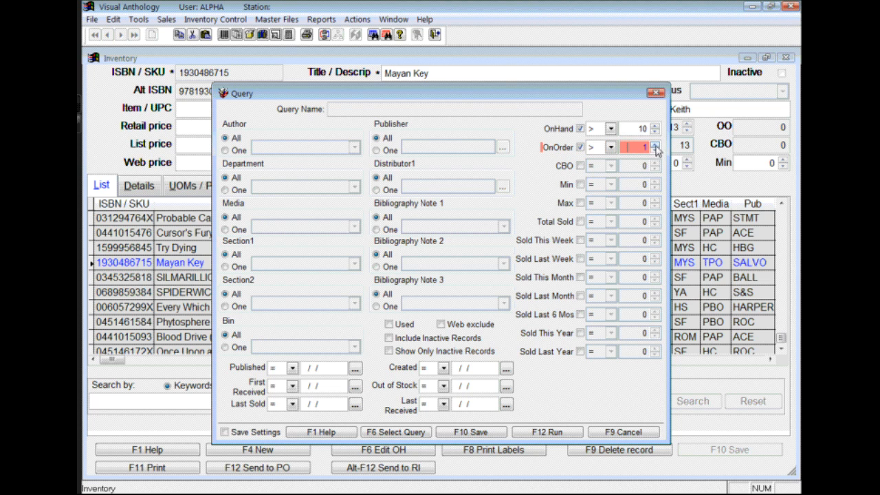
pyautogui.click(580, 351)
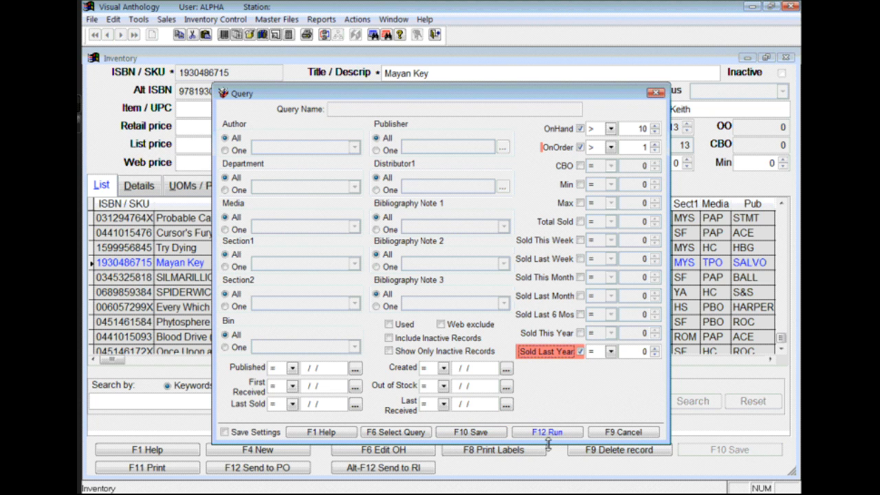
pyautogui.click(580, 352)
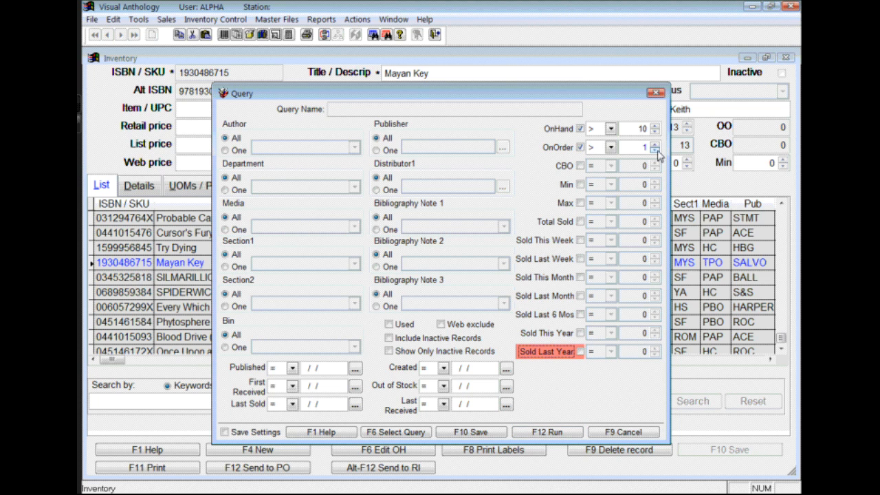
# Remove the OnOrder condition from the query and run it without naming or saving it
pyautogui.click(580, 147)
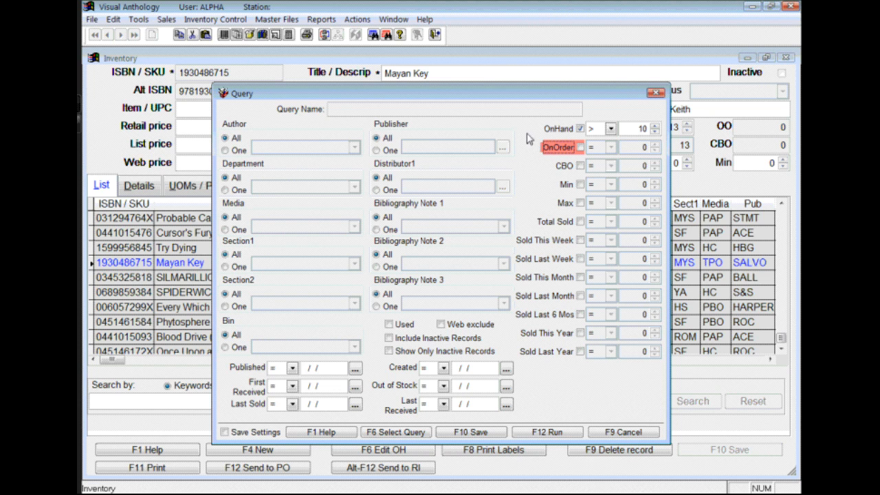
pyautogui.click(558, 437)
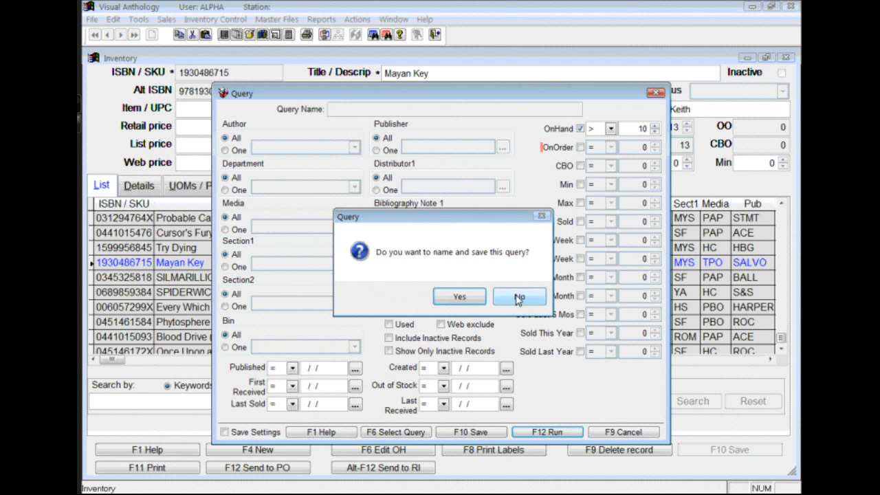
pyautogui.click(520, 298)
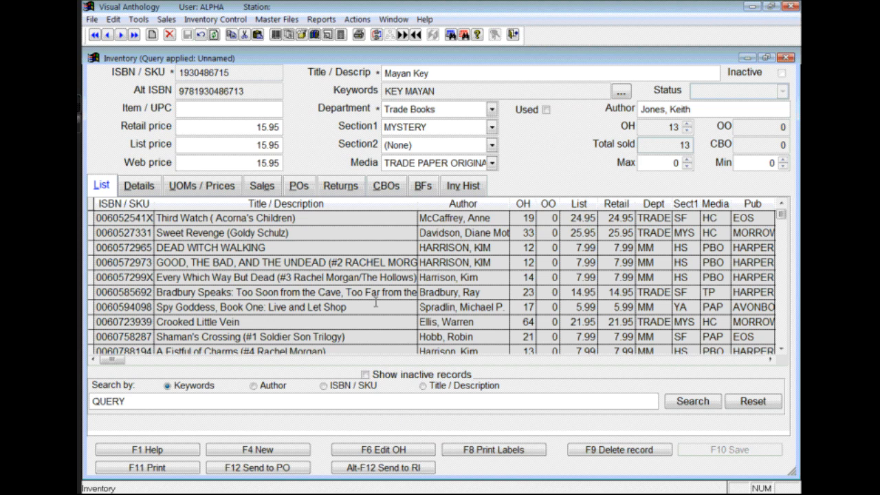
# Examine the queried titles' records and their list columns, including stock, last sold date, publication date and sales by period
pyautogui.click(236, 262)
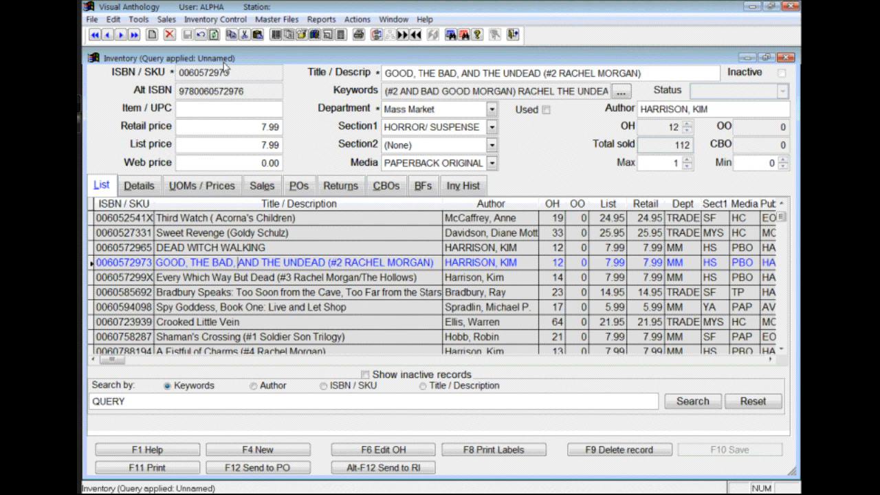
pyautogui.click(210, 277)
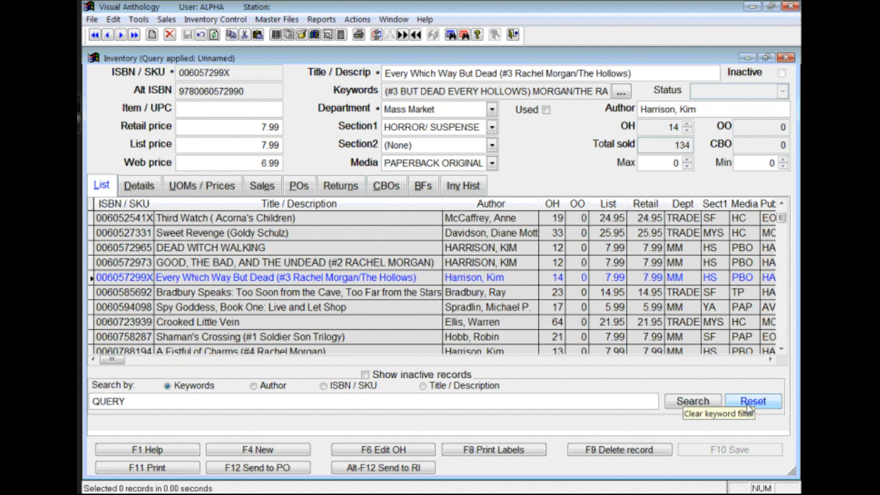
pyautogui.click(251, 292)
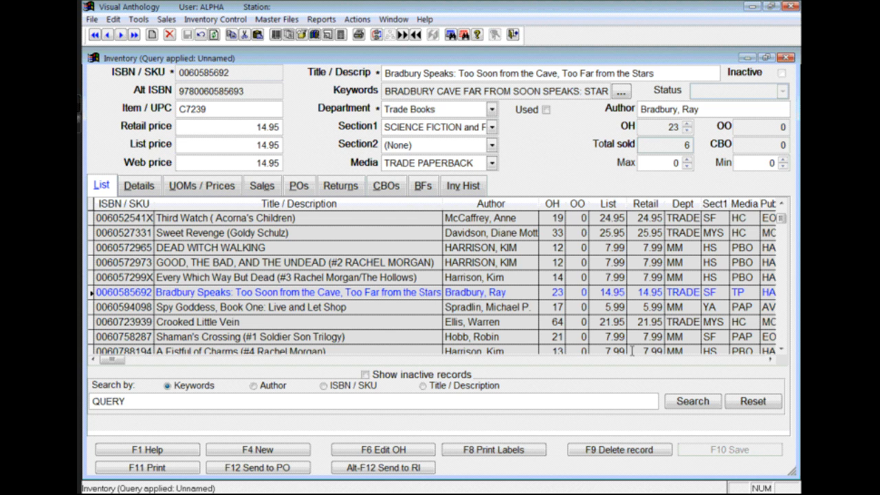
pyautogui.click(722, 359)
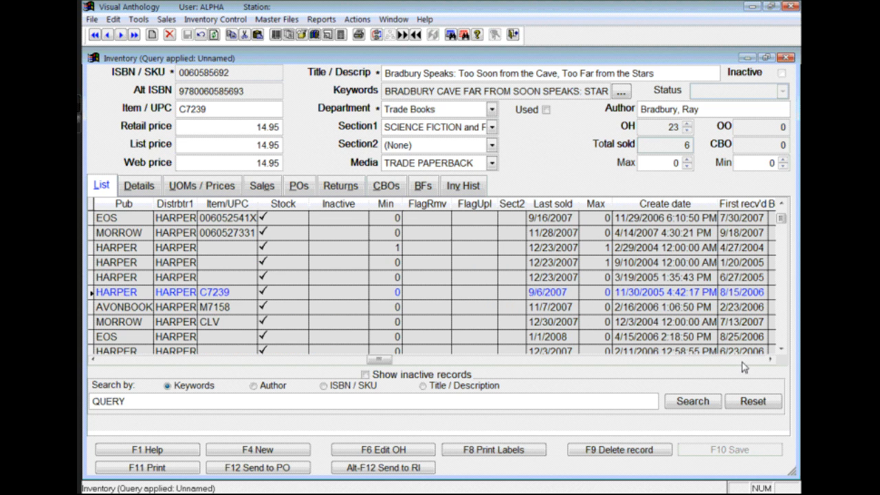
pyautogui.click(753, 360)
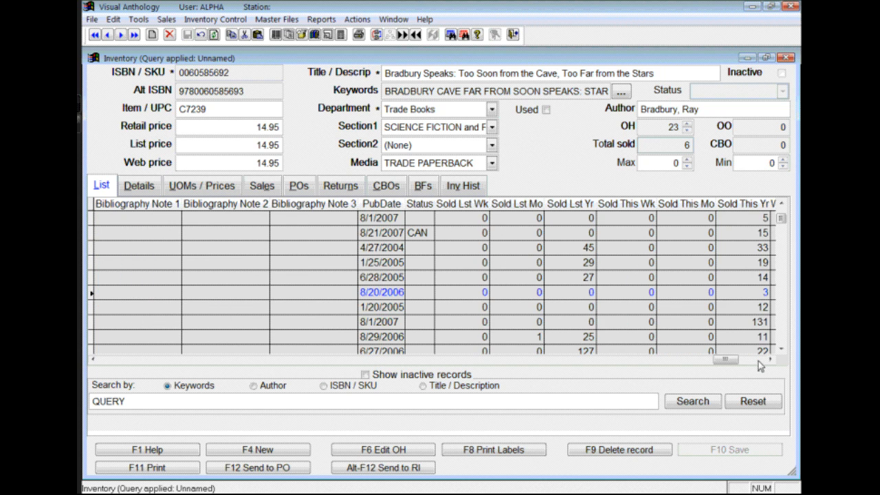
pyautogui.click(759, 360)
pyautogui.click(99, 359)
pyautogui.click(99, 360)
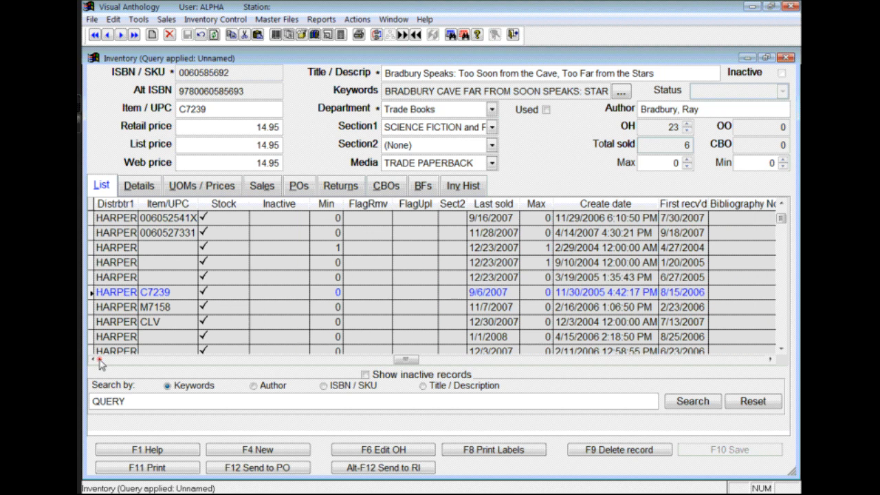
pyautogui.click(99, 360)
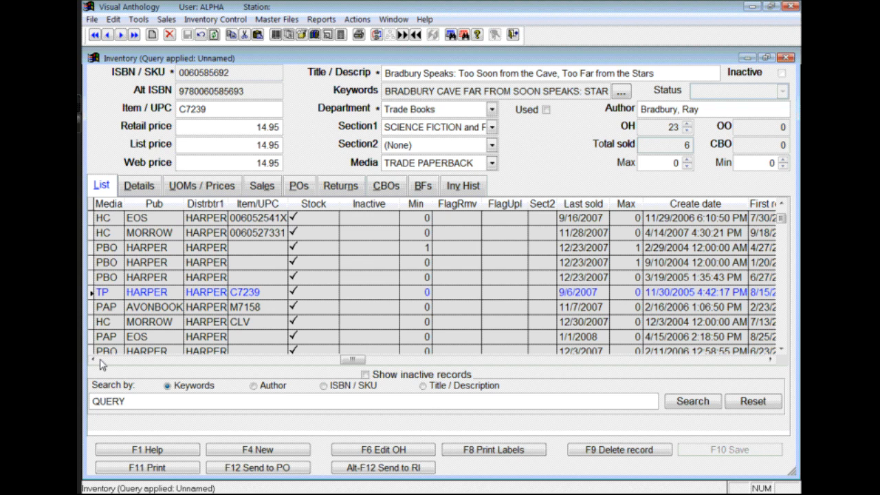
pyautogui.click(99, 359)
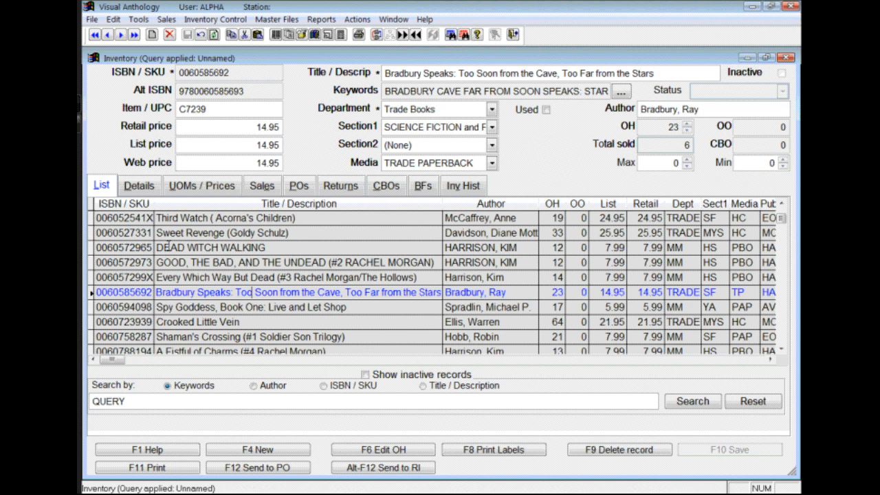
# Select Dead Witch Walking, Every Which Way But Dead, Spy Goddess and Shaman's Crossing, excluding Good, the Bad, and the Undead, and send them to RI
pyautogui.click(168, 247)
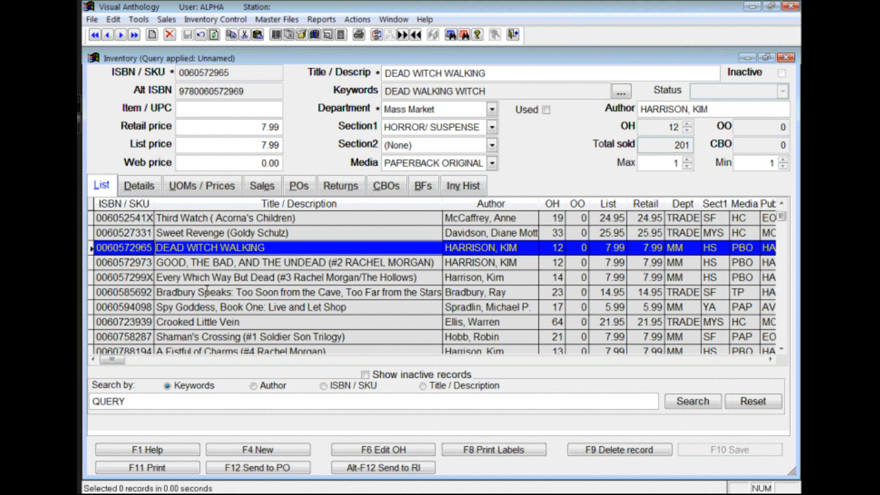
pyautogui.keyDown('shift'); pyautogui.click(186, 277); pyautogui.keyUp('shift')
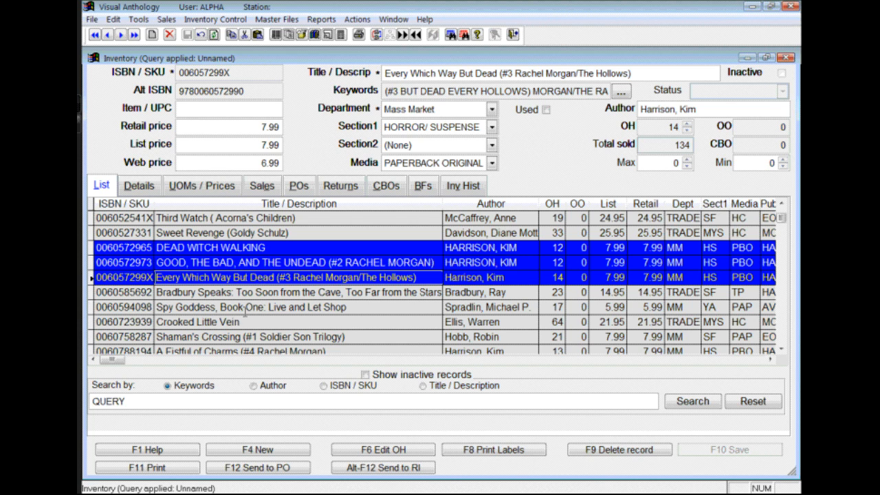
pyautogui.keyDown('ctrl'); pyautogui.click(219, 308); pyautogui.keyUp('ctrl')
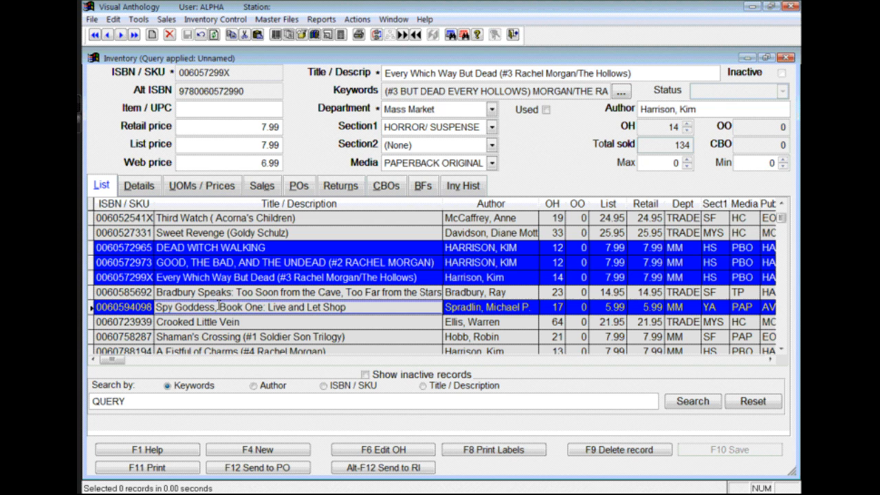
pyautogui.keyDown('ctrl'); pyautogui.click(220, 337); pyautogui.keyUp('ctrl')
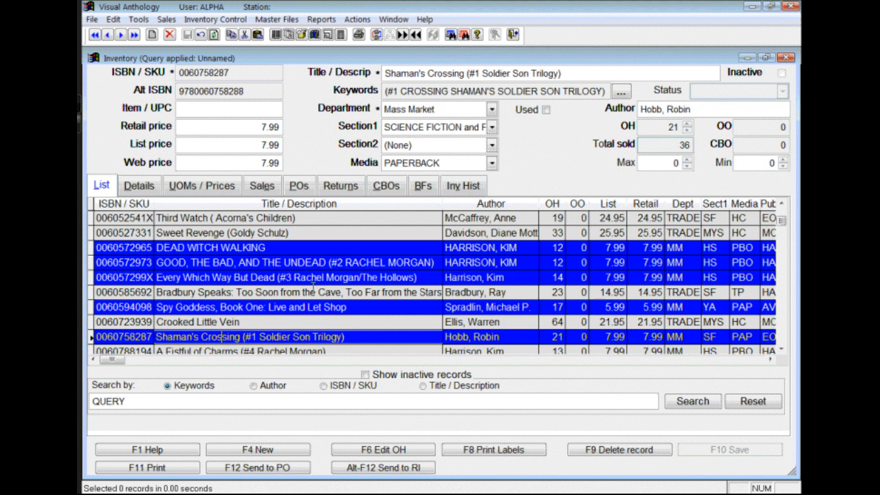
pyautogui.keyDown('ctrl'); pyautogui.click(196, 262); pyautogui.keyUp('ctrl')
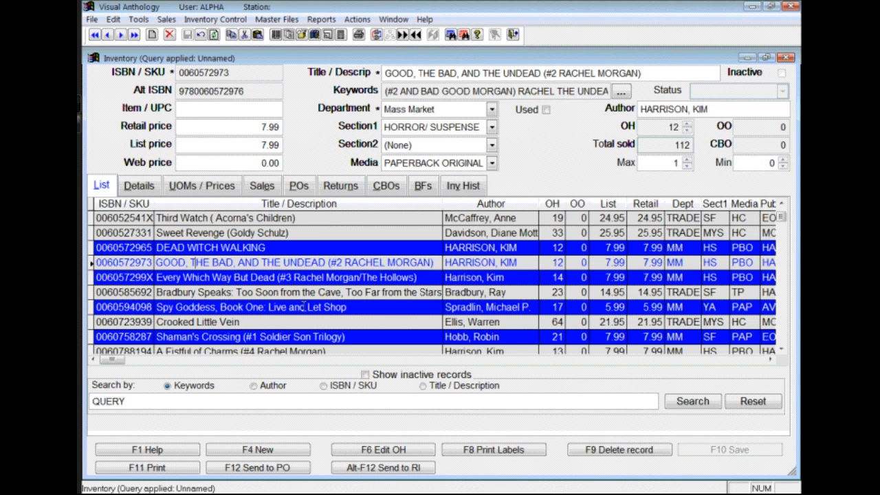
pyautogui.click(397, 471)
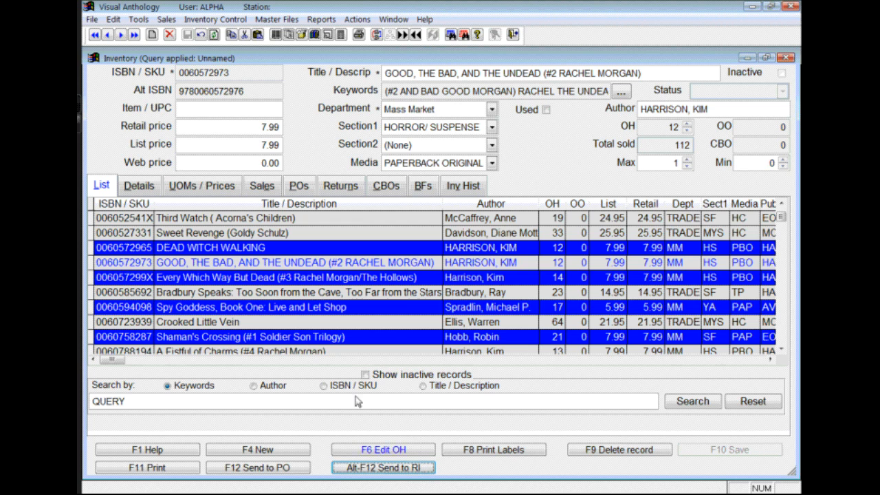
# Close the inventory window and open the Sales History report
pyautogui.click(303, 231)
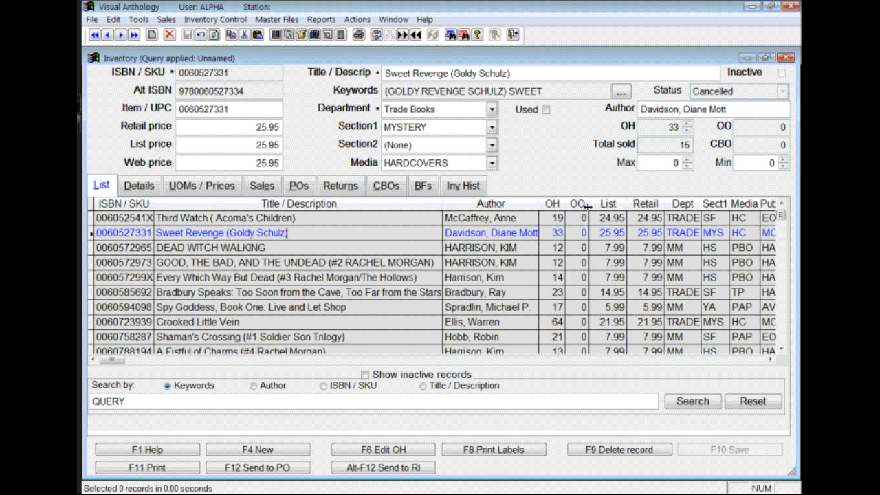
pyautogui.click(785, 59)
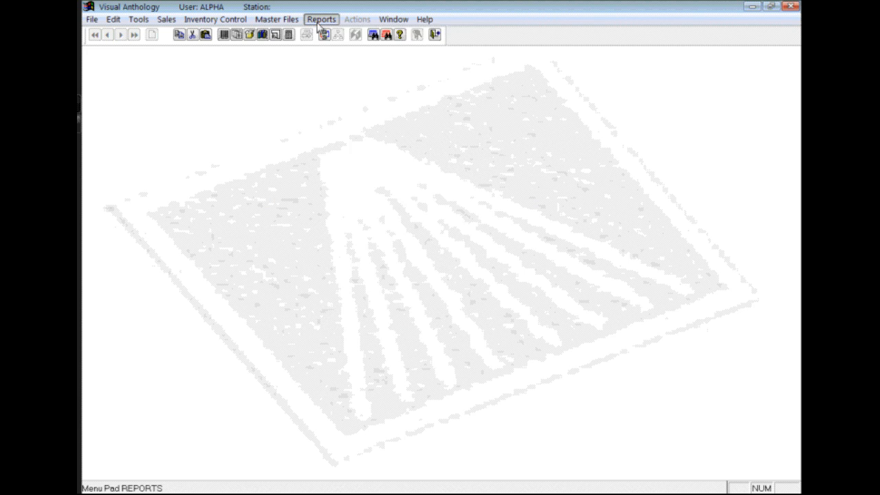
pyautogui.click(321, 19)
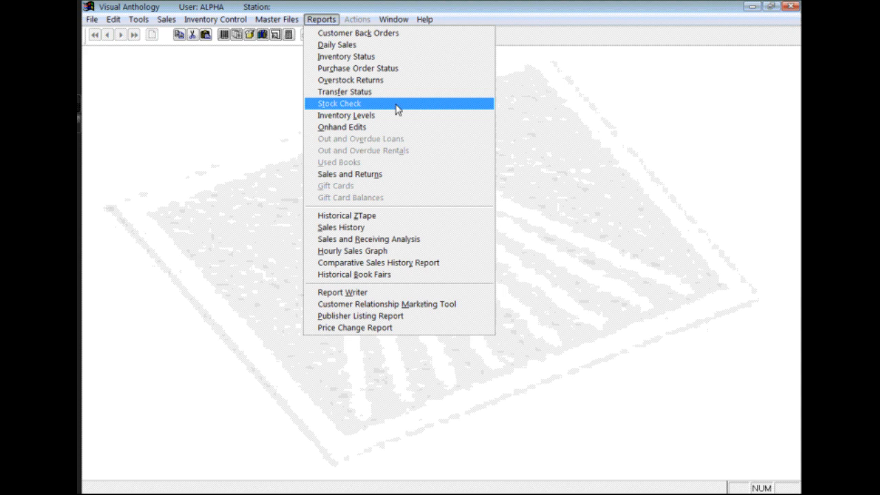
pyautogui.click(377, 228)
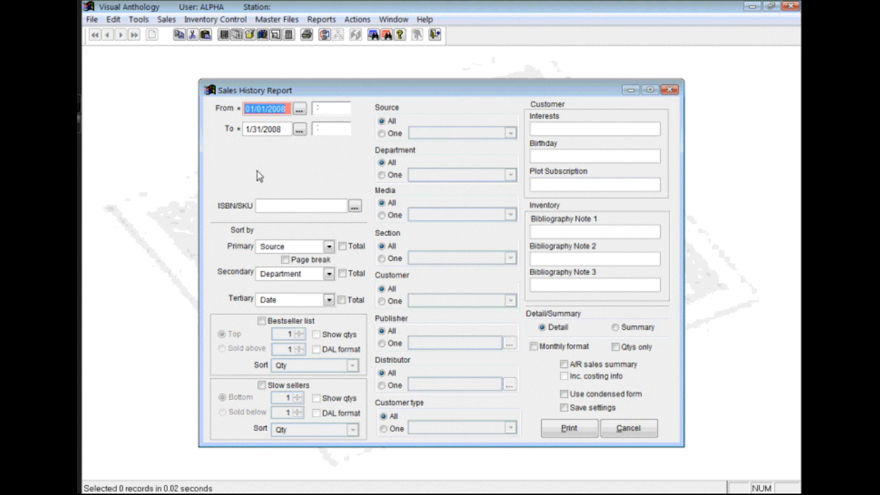
# Set the report period from 1/1/2006 to 1/1/2008
pyautogui.click(298, 108)
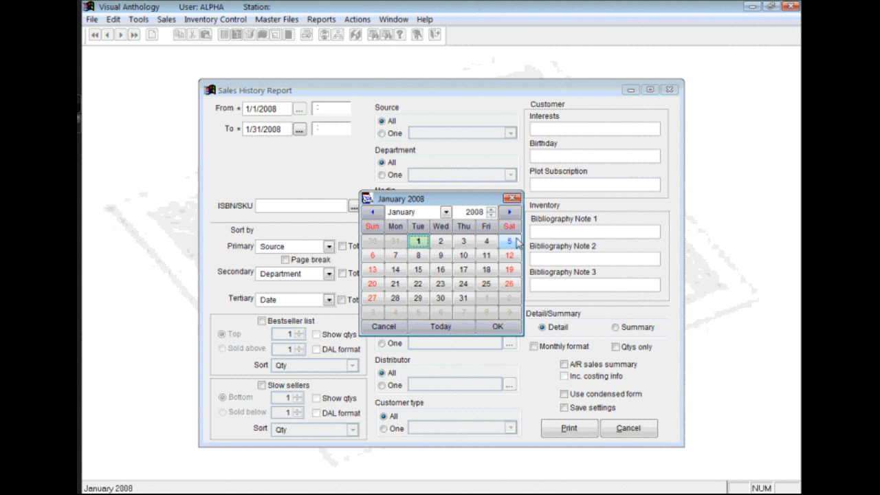
pyautogui.click(491, 216)
pyautogui.click(491, 216)
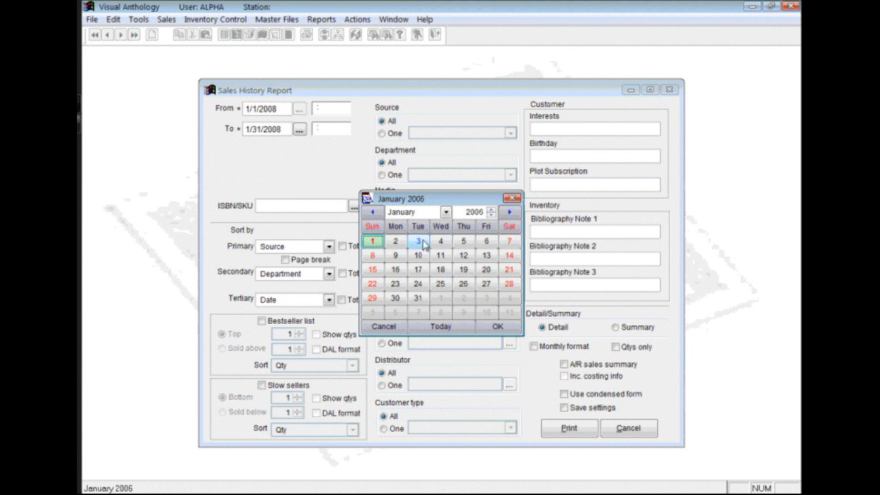
pyautogui.doubleClick(372, 240)
pyautogui.click(298, 129)
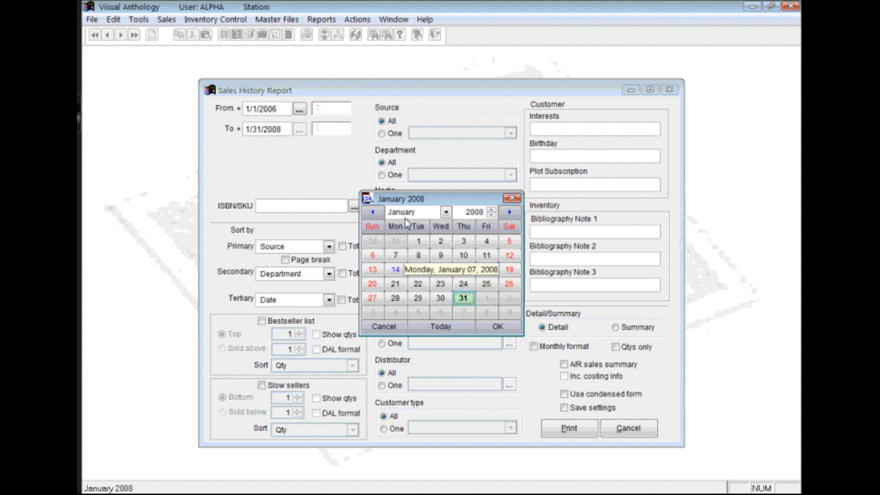
pyautogui.click(417, 241)
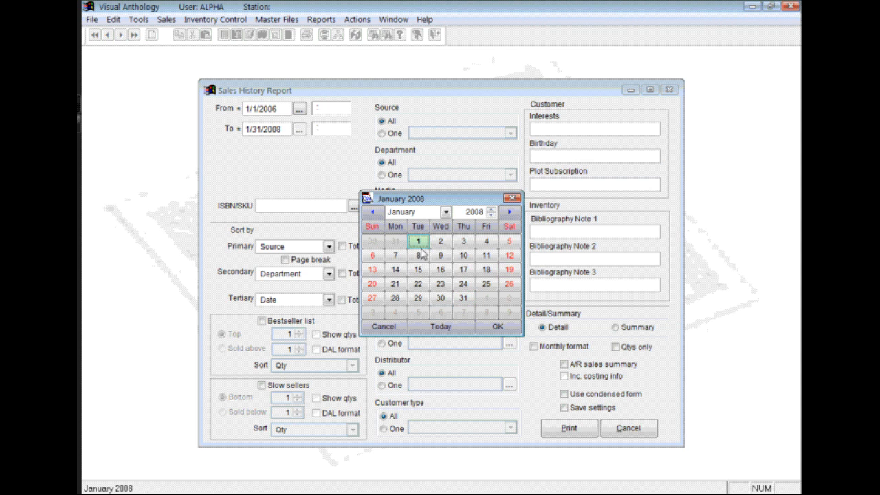
pyautogui.click(499, 328)
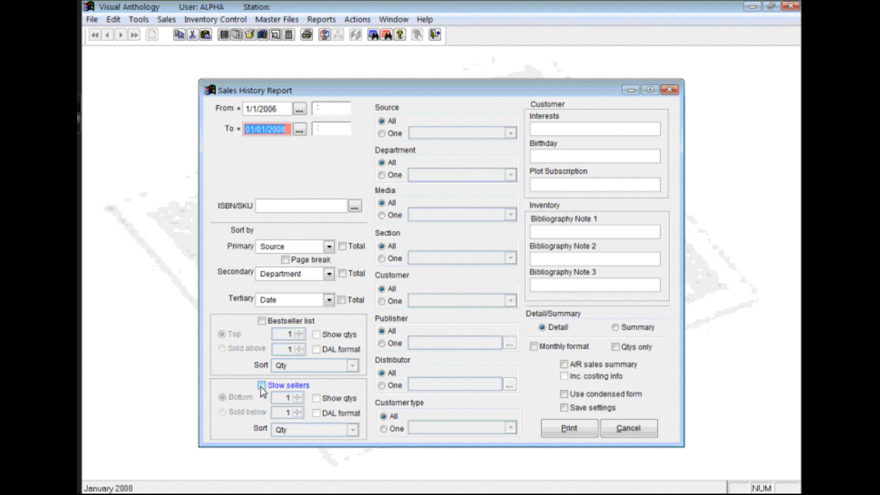
# Restrict the report to slow sellers sold below 5, with quantities shown
pyautogui.click(261, 386)
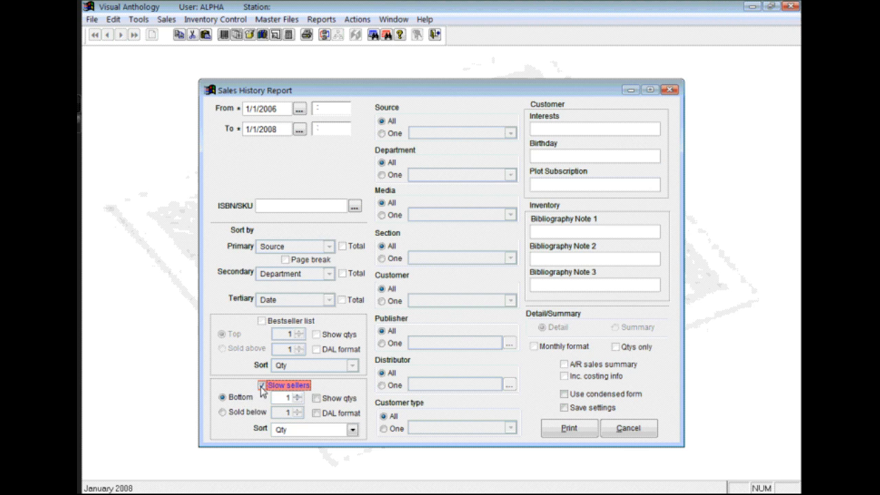
pyautogui.click(222, 413)
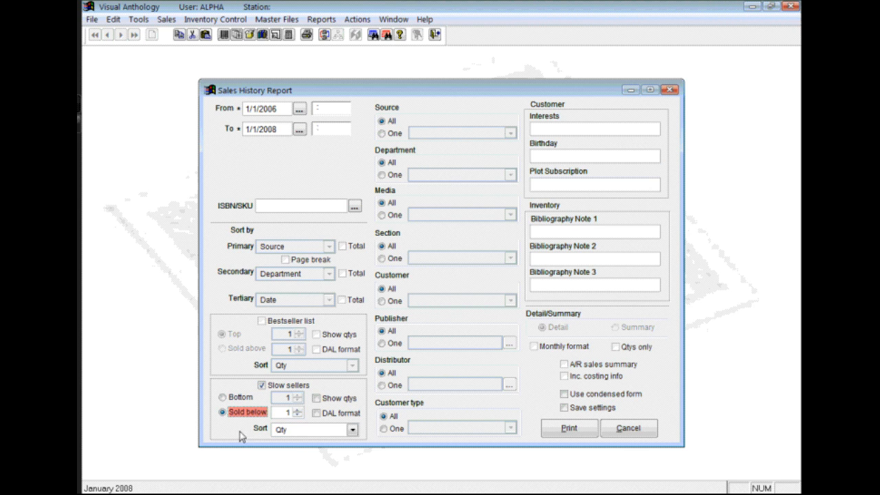
pyautogui.click(297, 409)
pyautogui.click(297, 408)
pyautogui.click(297, 408)
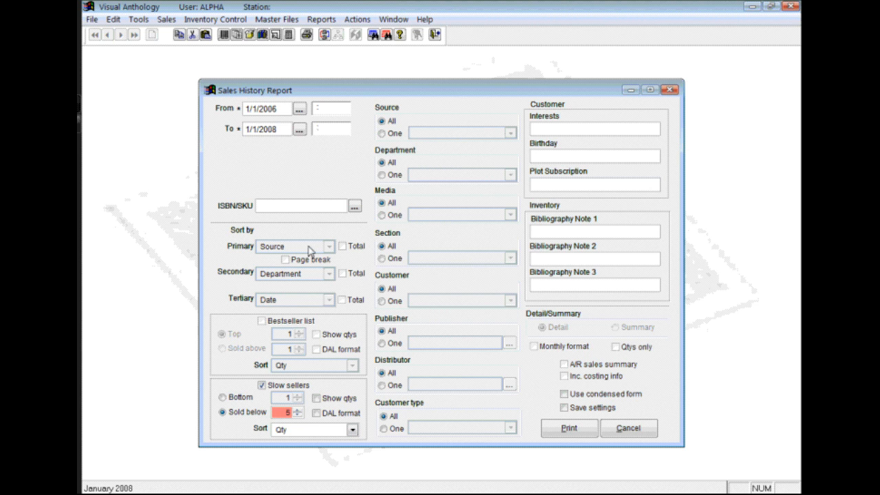
pyautogui.click(315, 399)
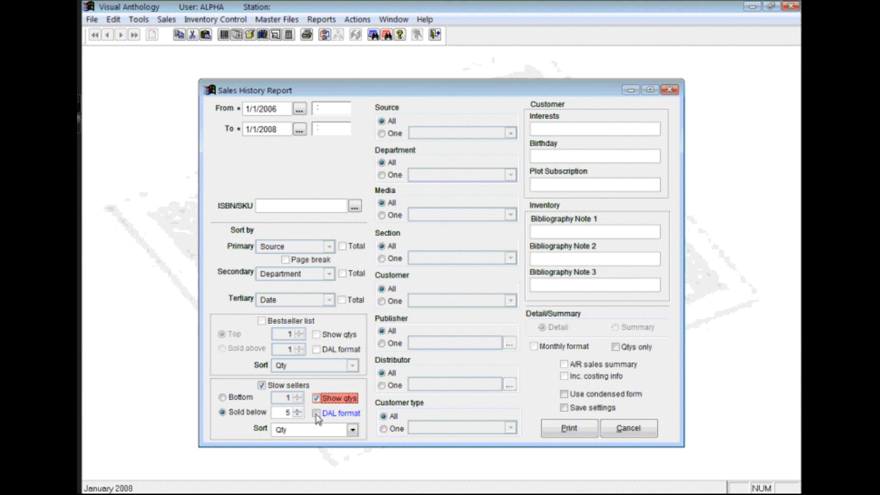
pyautogui.click(223, 398)
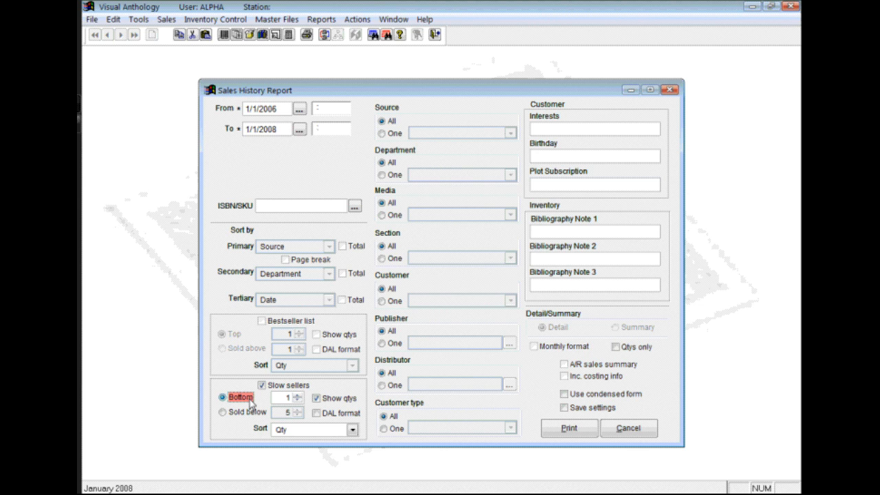
pyautogui.click(225, 412)
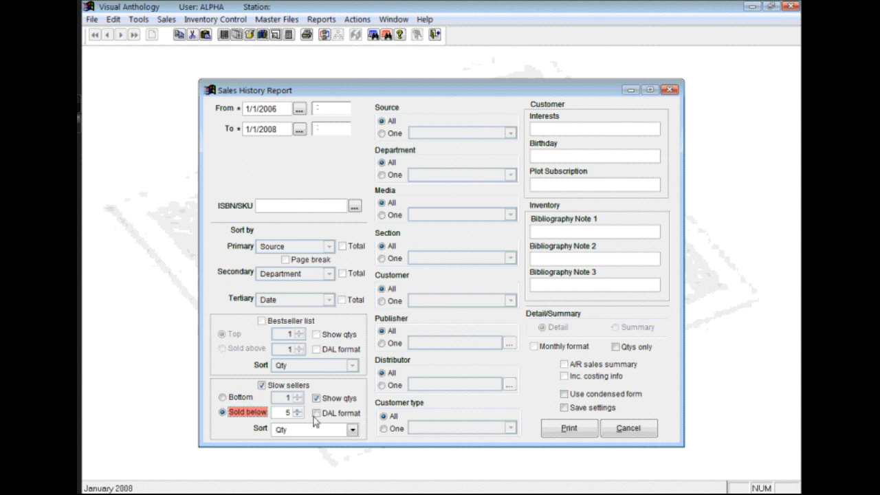
pyautogui.click(296, 412)
# Generate the slow sellers report as a print preview and advance to its following page
pyautogui.click(571, 427)
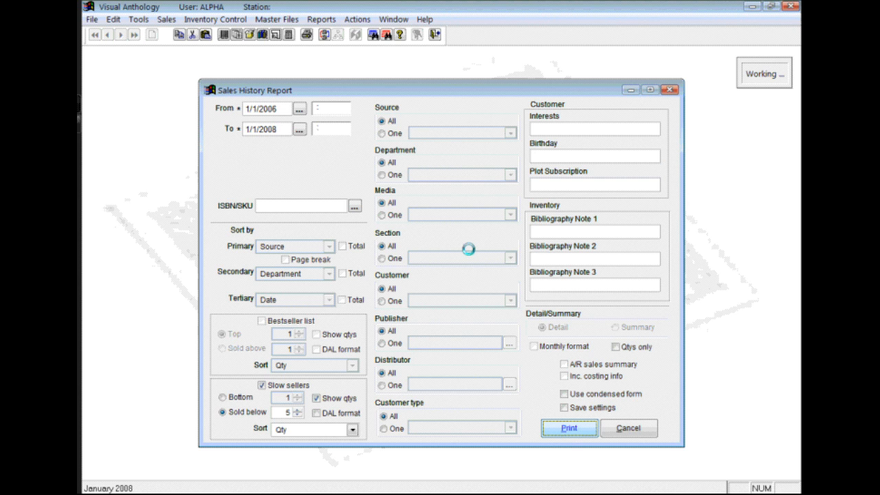
pyautogui.click(294, 237)
pyautogui.click(565, 242)
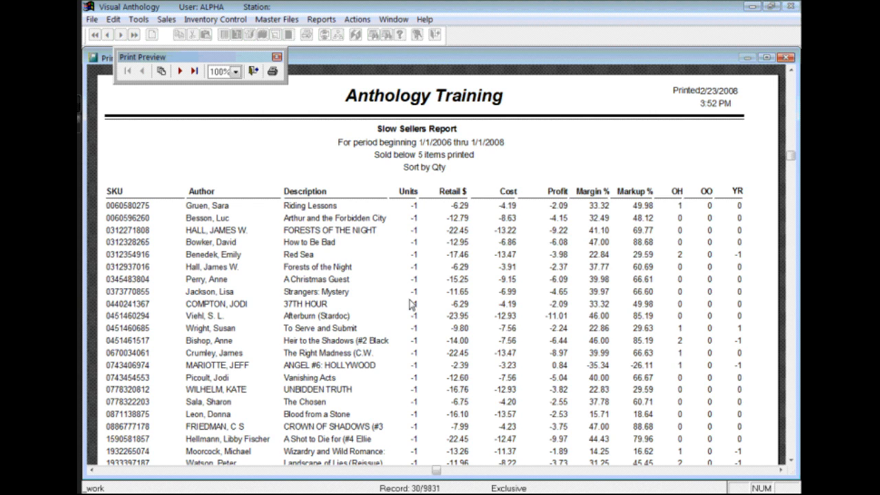
pyautogui.click(180, 71)
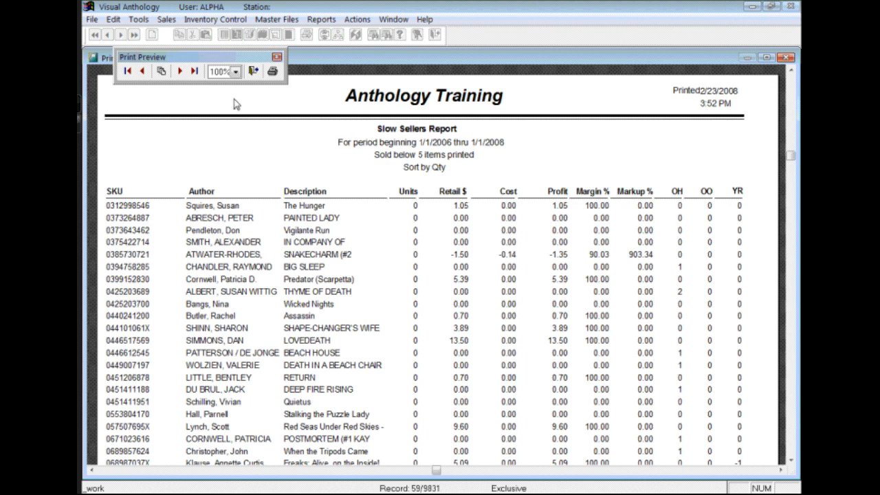
# Page forward through the slow sellers report preview to examine units sold and on-hand quantities
pyautogui.click(182, 71)
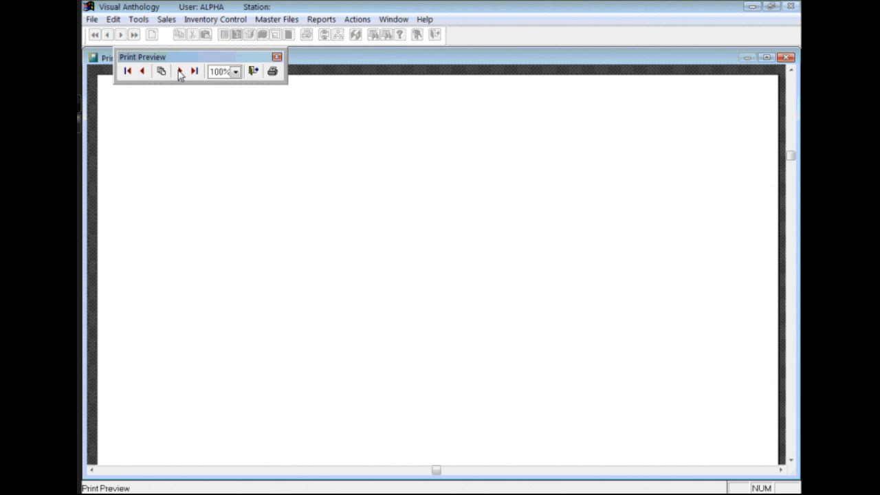
pyautogui.click(181, 72)
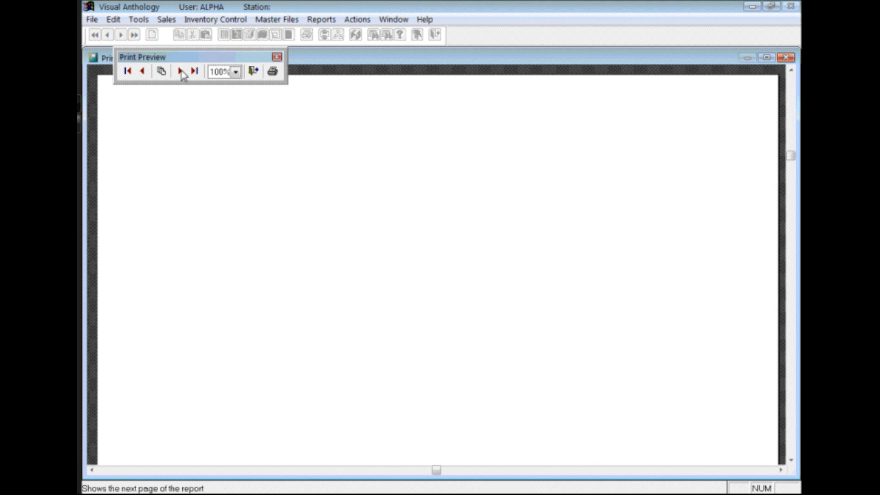
pyautogui.click(180, 73)
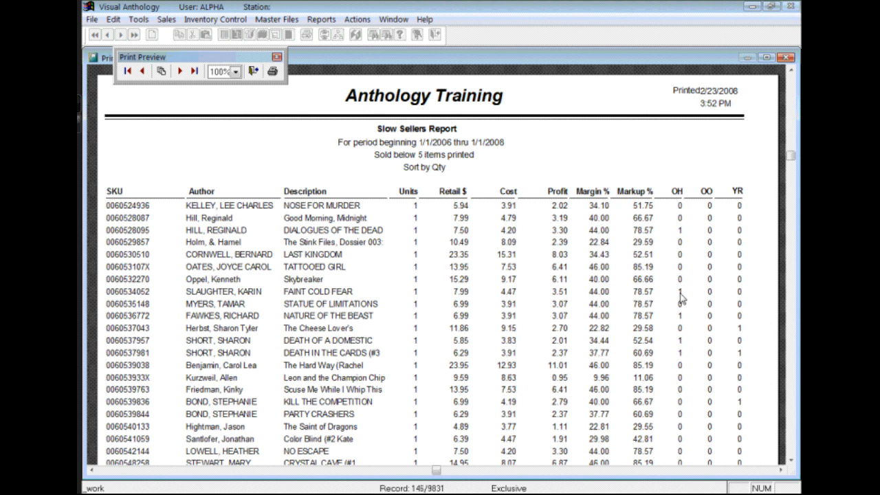
pyautogui.click(180, 73)
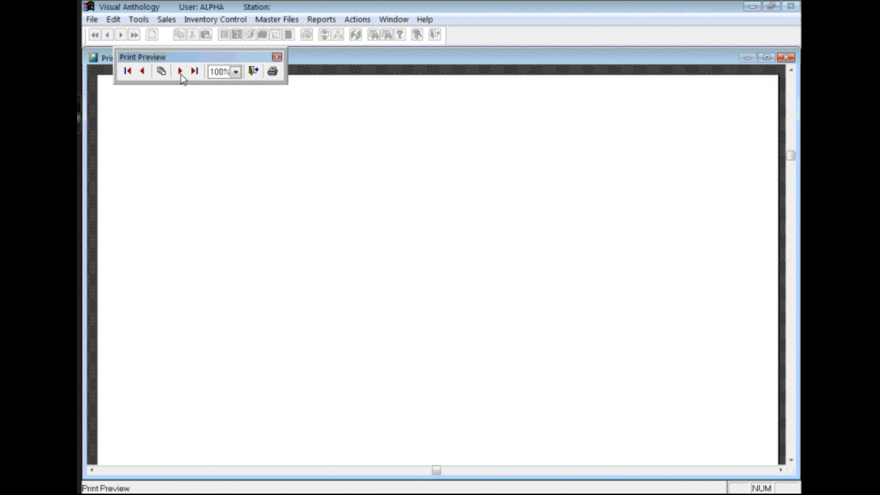
# Close the slow sellers preview and exit the Sales History report without printing
pyautogui.click(254, 72)
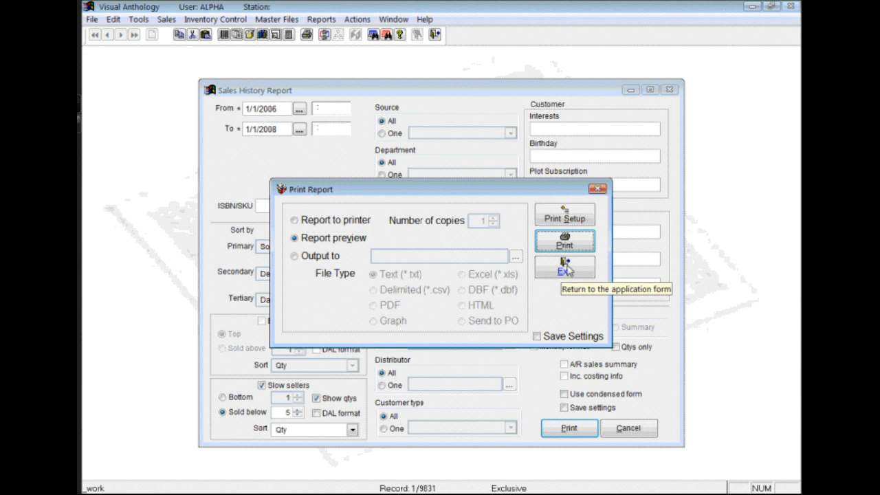
pyautogui.click(566, 268)
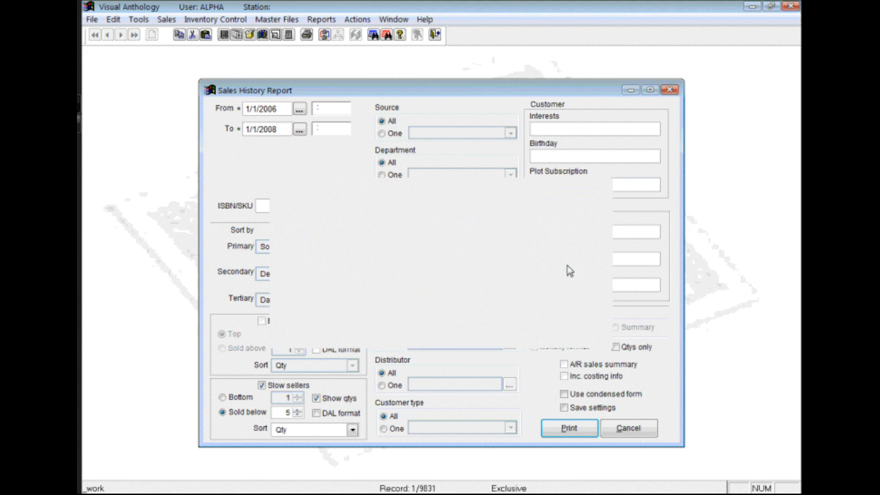
pyautogui.click(628, 427)
# Open the Publisher Listing Report and limit it to one publisher
pyautogui.click(320, 21)
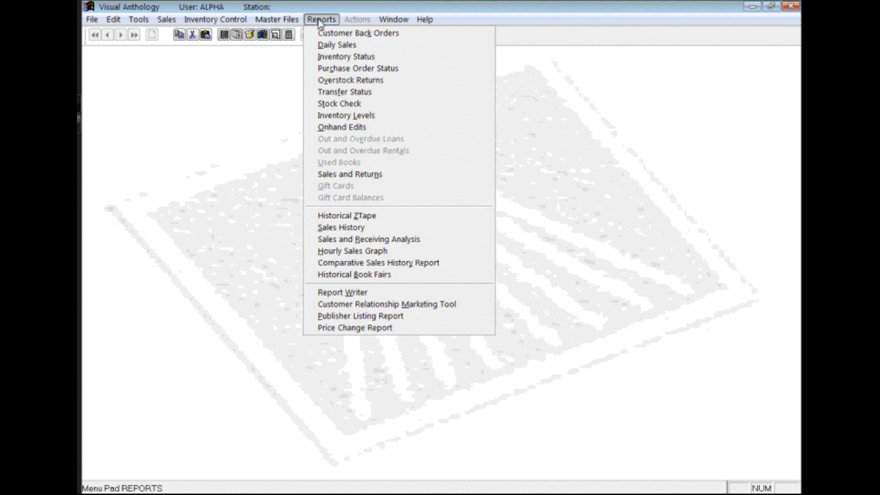
pyautogui.click(410, 322)
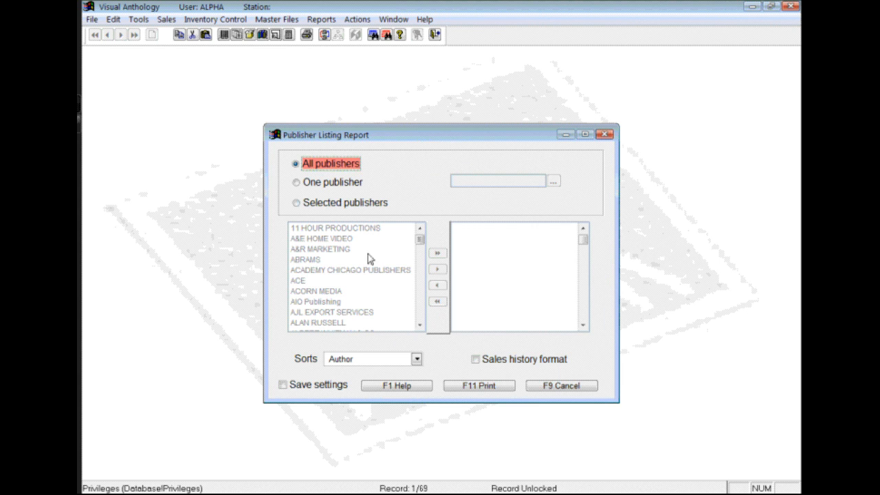
pyautogui.click(323, 184)
# Look up vendors starting with "har" and select HARPERCOLLINS PUBLISHERS, code HARPER, as the report's publisher
pyautogui.click(553, 182)
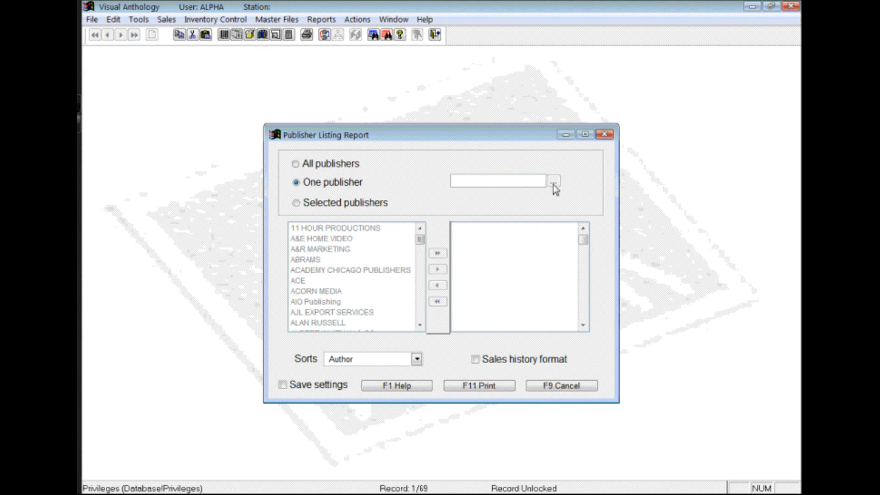
pyautogui.click(300, 257)
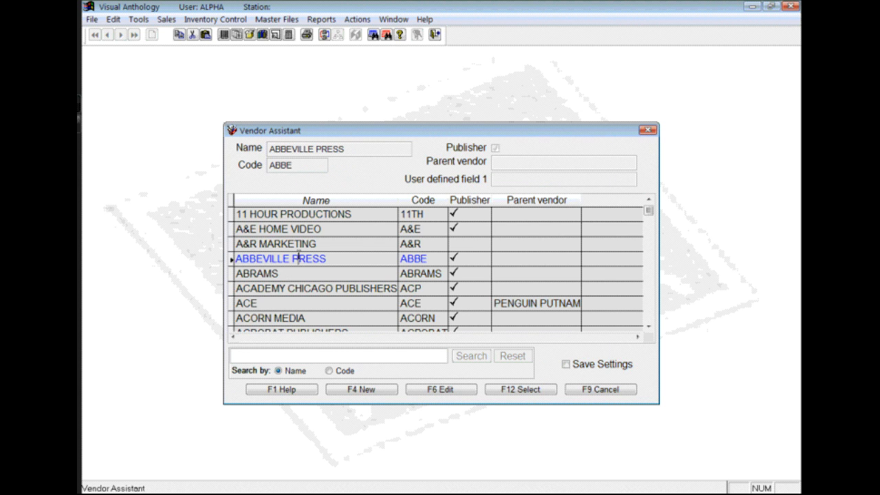
pyautogui.write('har')
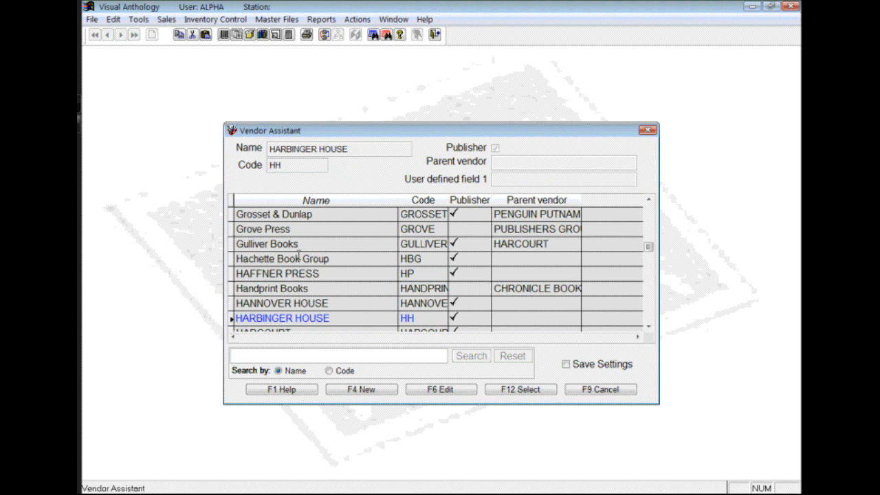
pyautogui.press('Down')
pyautogui.press('Down')
pyautogui.press('Down')
pyautogui.press('Down')
pyautogui.press('Down')
pyautogui.press('Down')
pyautogui.press('Down')
pyautogui.press('Down')
pyautogui.press('Down')
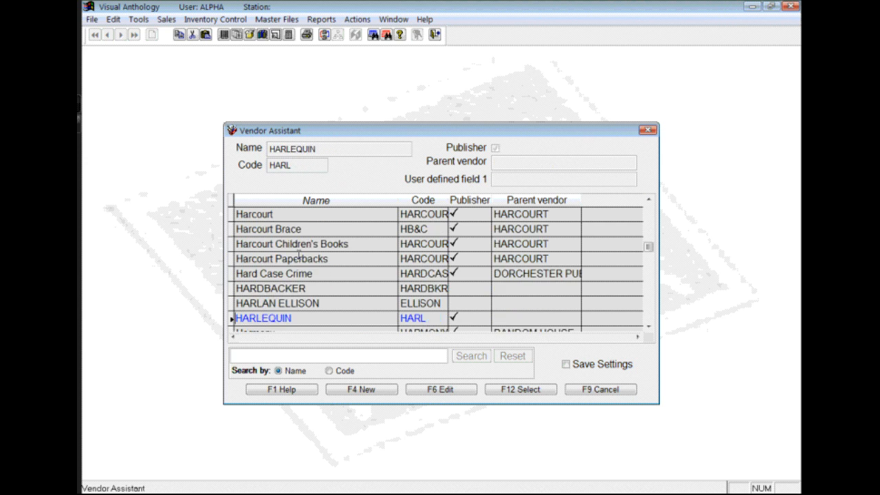
pyautogui.press('Down')
pyautogui.press('Down')
pyautogui.press('Down')
pyautogui.press('Down')
pyautogui.press('Down')
pyautogui.press('Up')
pyautogui.press('Up')
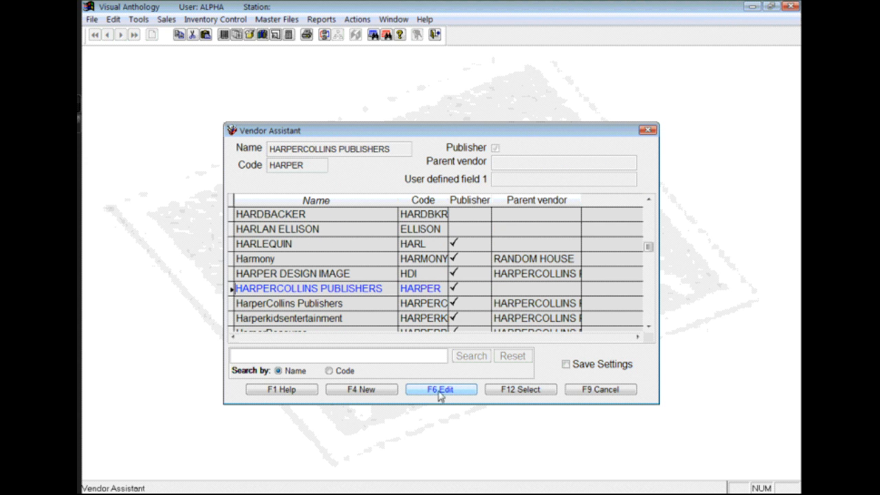
pyautogui.click(502, 389)
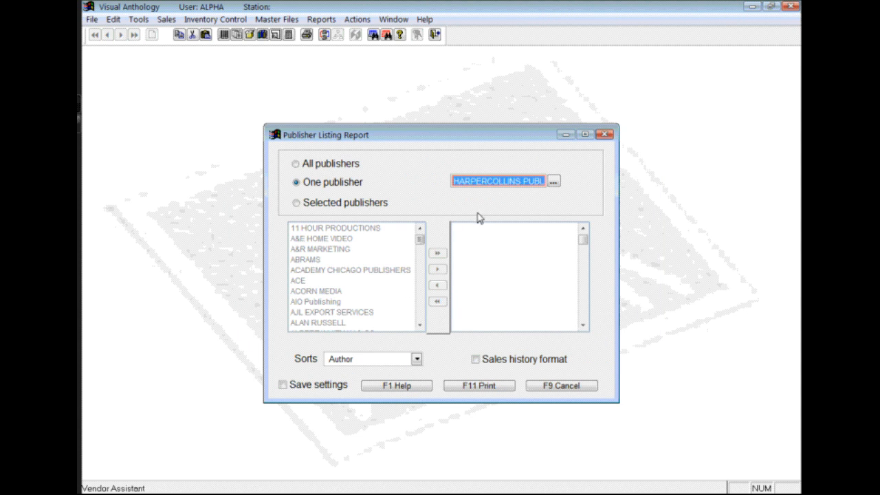
# Generate the publisher listing as a report preview, sorted by author
pyautogui.click(479, 386)
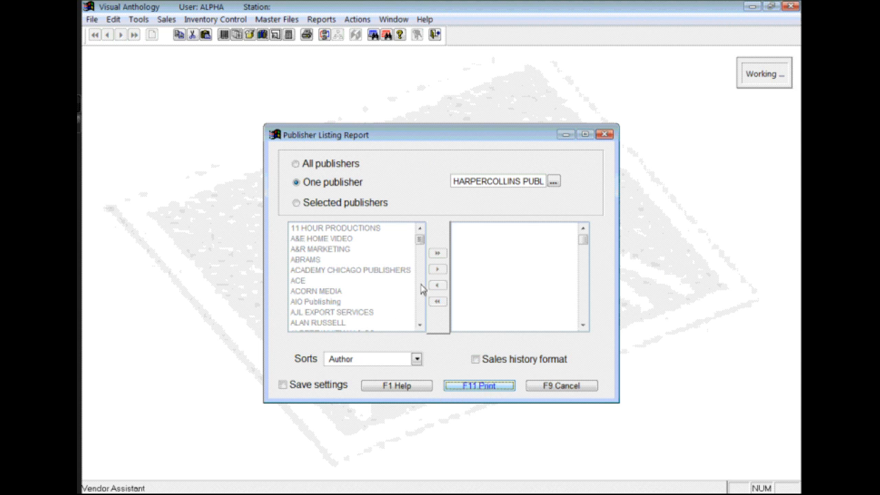
pyautogui.click(532, 296)
pyautogui.click(339, 242)
pyautogui.click(565, 241)
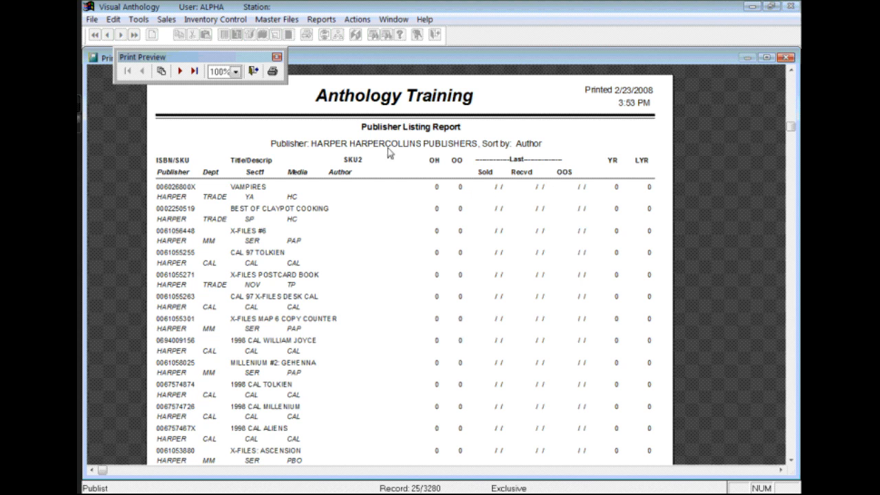
# Page forward through the publisher listing to examine on-hand quantities, last sold and received dates, and yearly sales
pyautogui.click(180, 72)
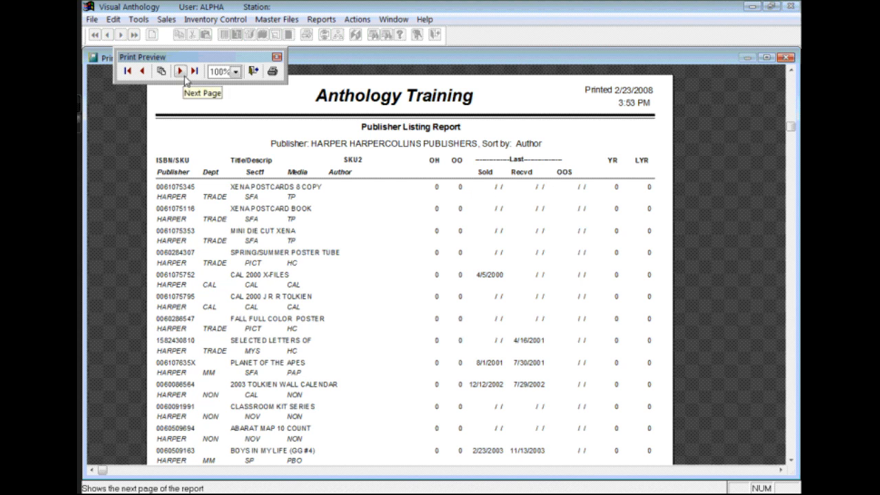
pyautogui.click(181, 74)
pyautogui.click(183, 75)
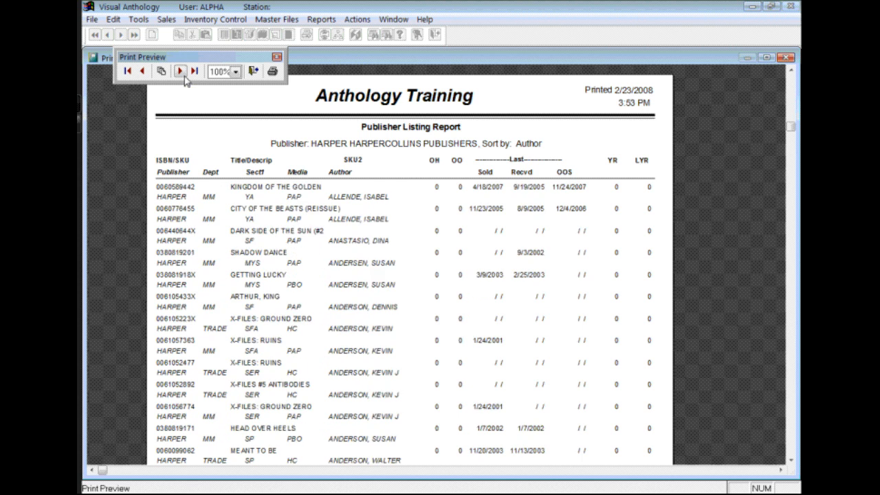
pyautogui.click(183, 76)
pyautogui.click(183, 77)
pyautogui.click(183, 77)
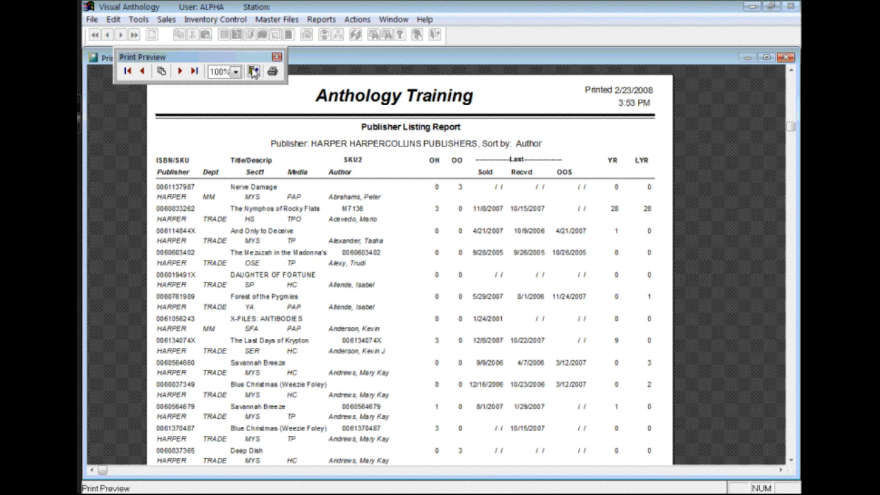
# Close the publisher listing preview and exit the Publisher Listing Report
pyautogui.click(252, 72)
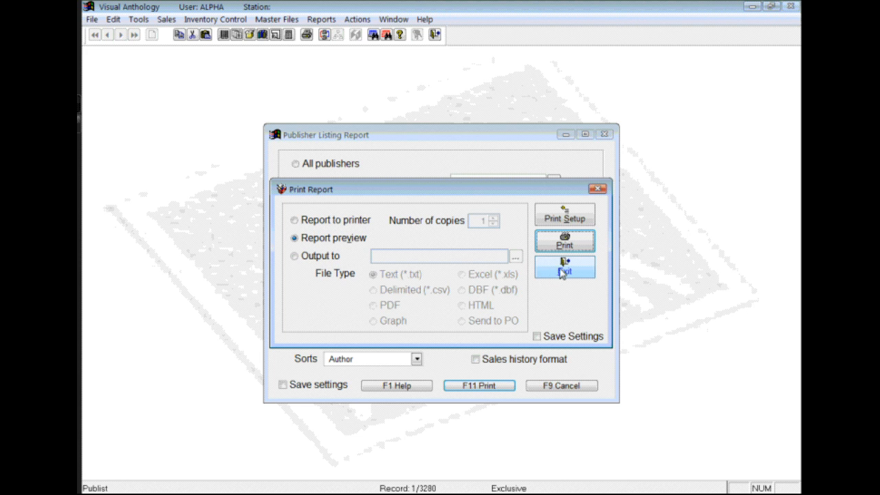
pyautogui.click(563, 271)
pyautogui.click(572, 386)
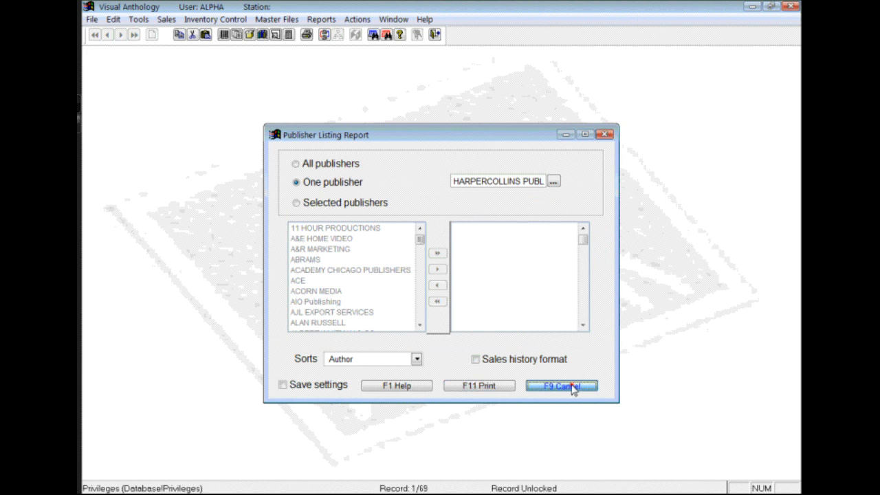